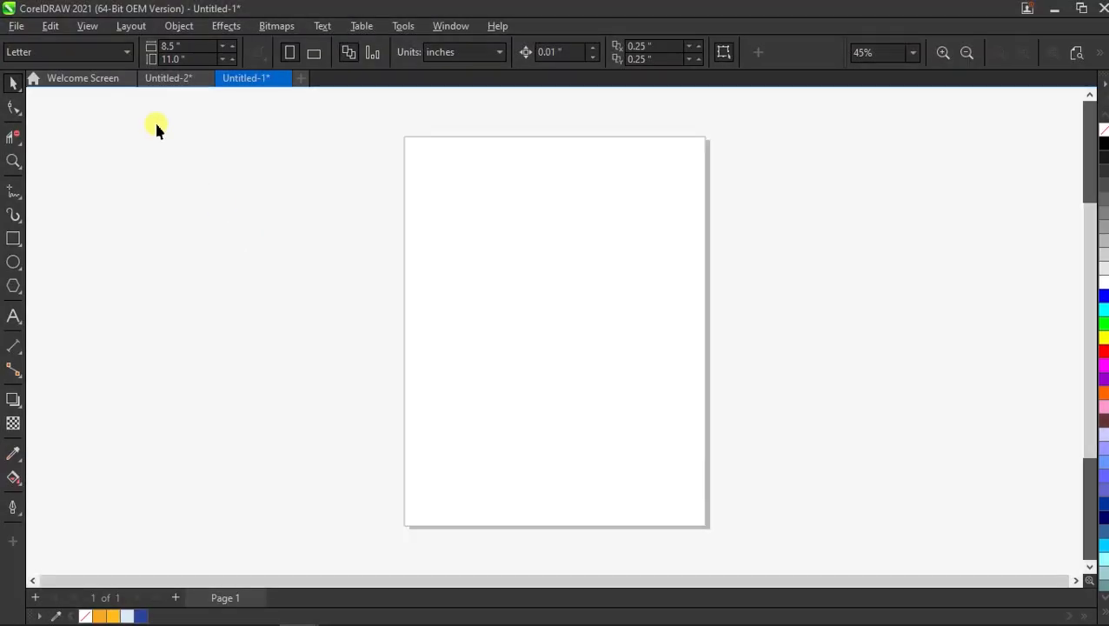
# Switch to the blank Letter-size Untitled-1 document and open its page-size preset list.
pyautogui.click(121, 54)
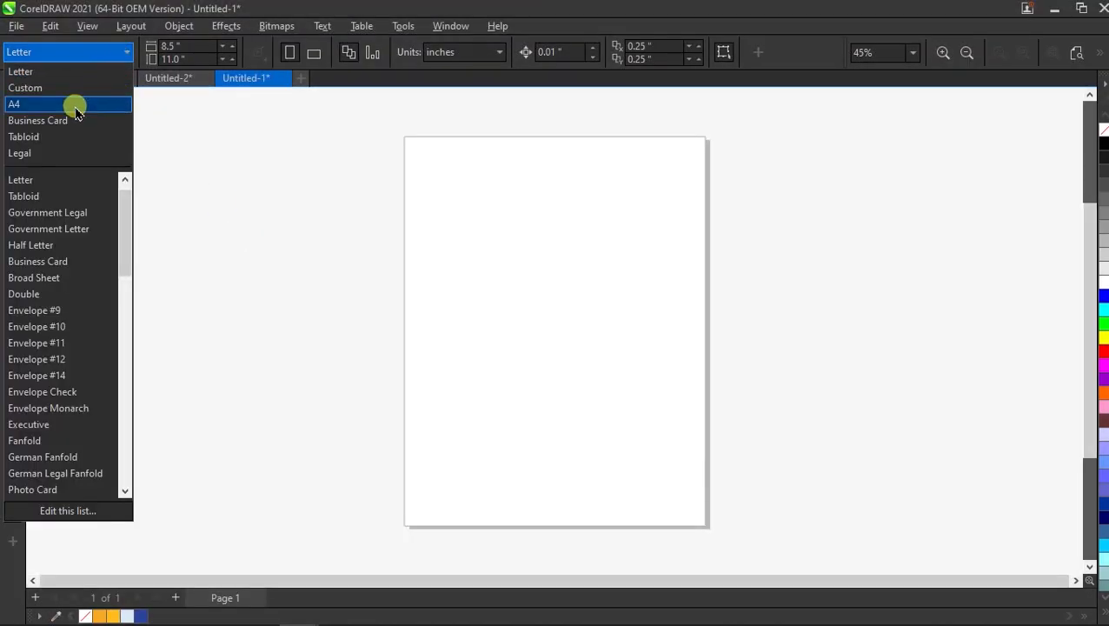
# Set the page to A4 and draw a rectangle covering the page.
pyautogui.click(83, 104)
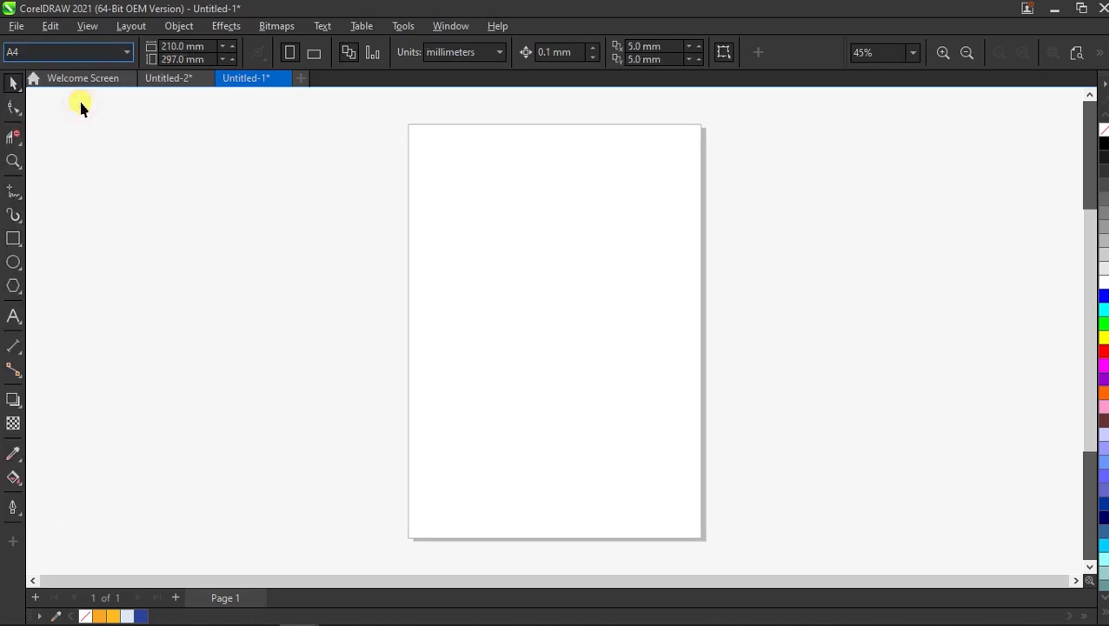
pyautogui.click(16, 240)
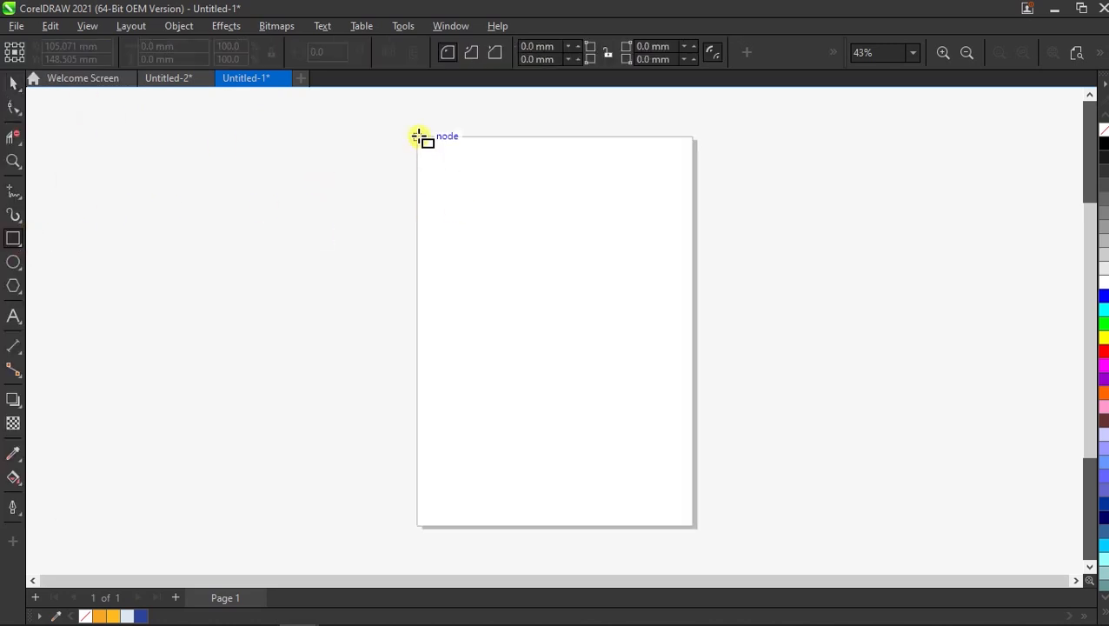
pyautogui.moveTo(419, 137); pyautogui.dragTo(693, 527)
pyautogui.click(999, 54)
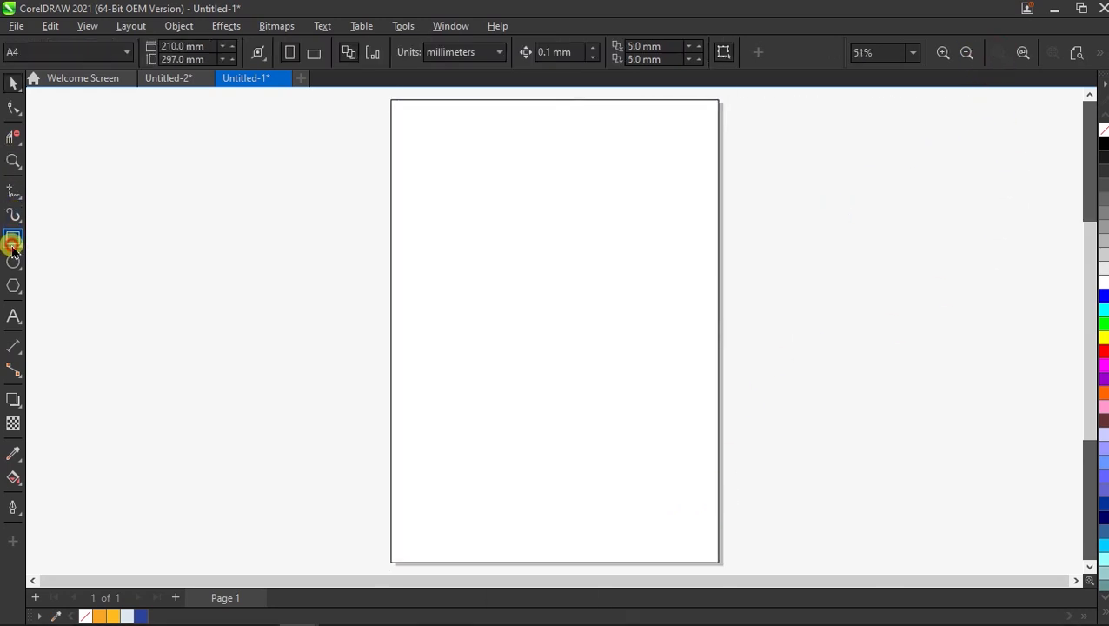
# Draw a rectangle from the page's top-left corner and size it 170 × 130 mm.
pyautogui.click(12, 247)
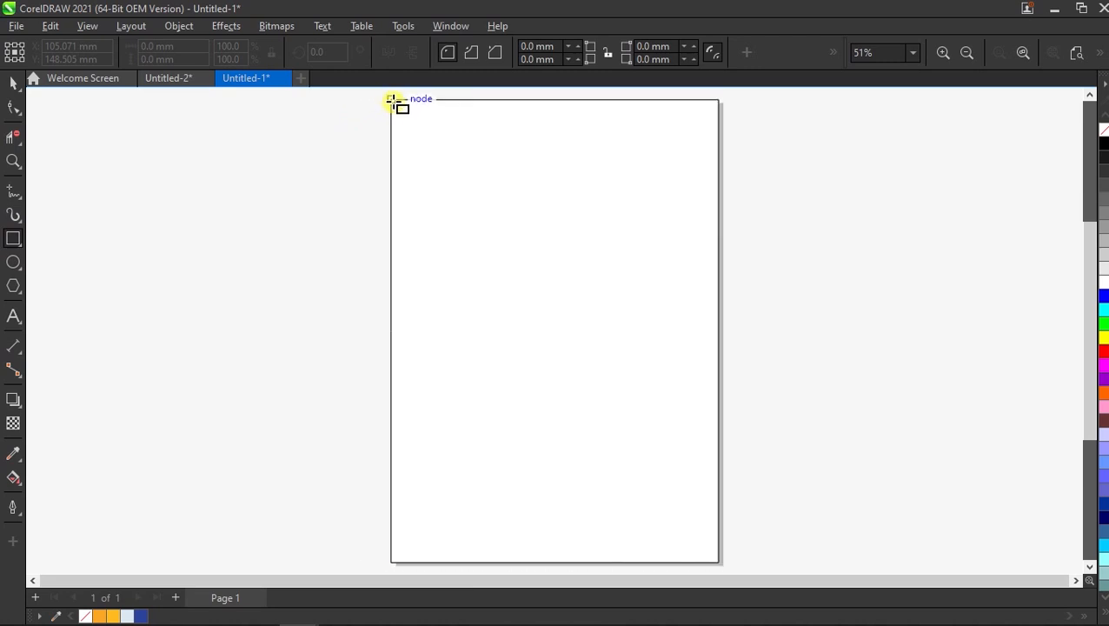
pyautogui.moveTo(393, 101); pyautogui.dragTo(590, 287)
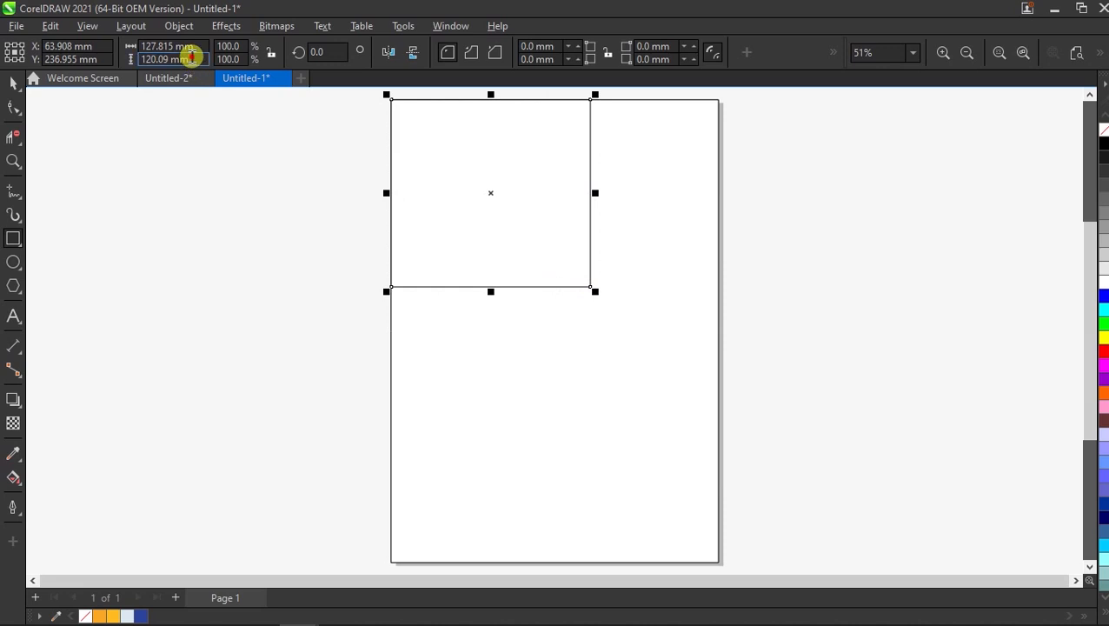
pyautogui.click(191, 58)
pyautogui.write('130')
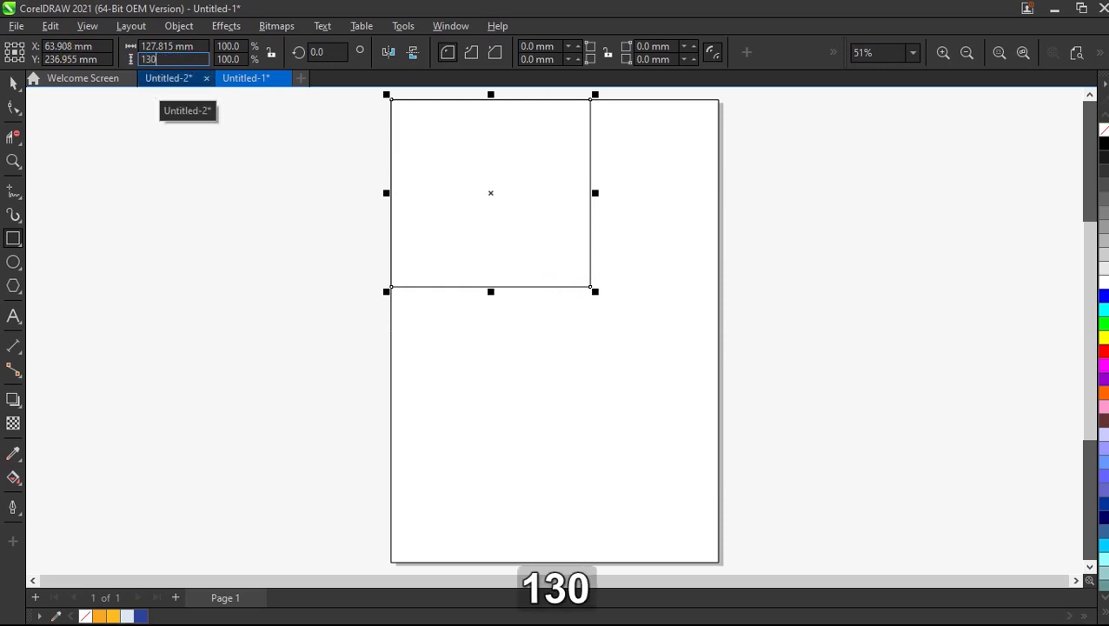
pyautogui.hotkey('shift', 'Tab')
pyautogui.write('17')
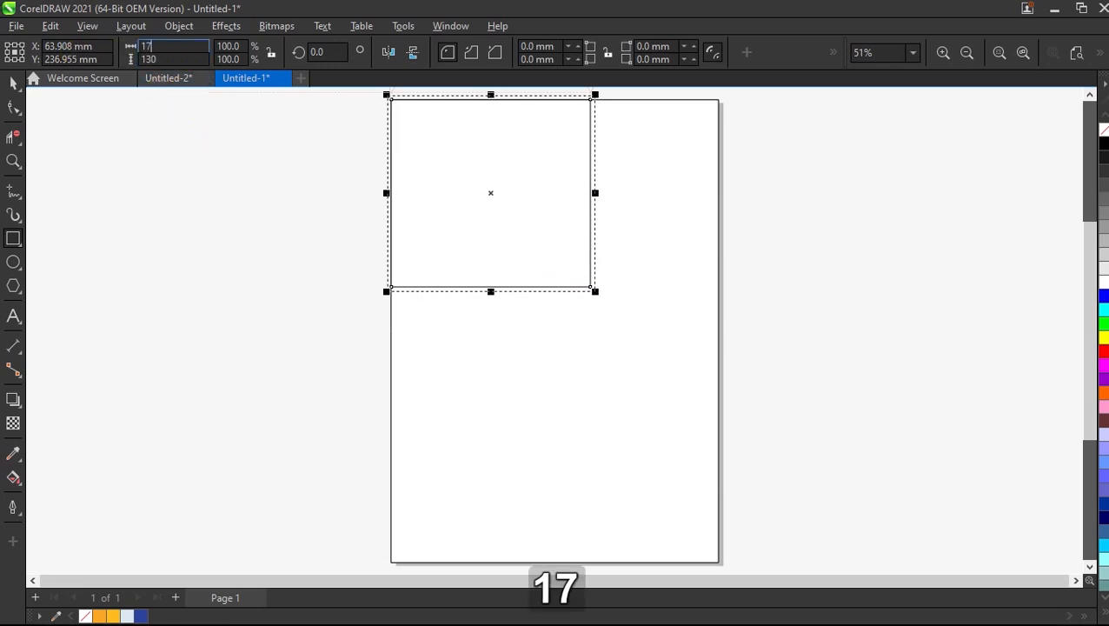
pyautogui.write('0')
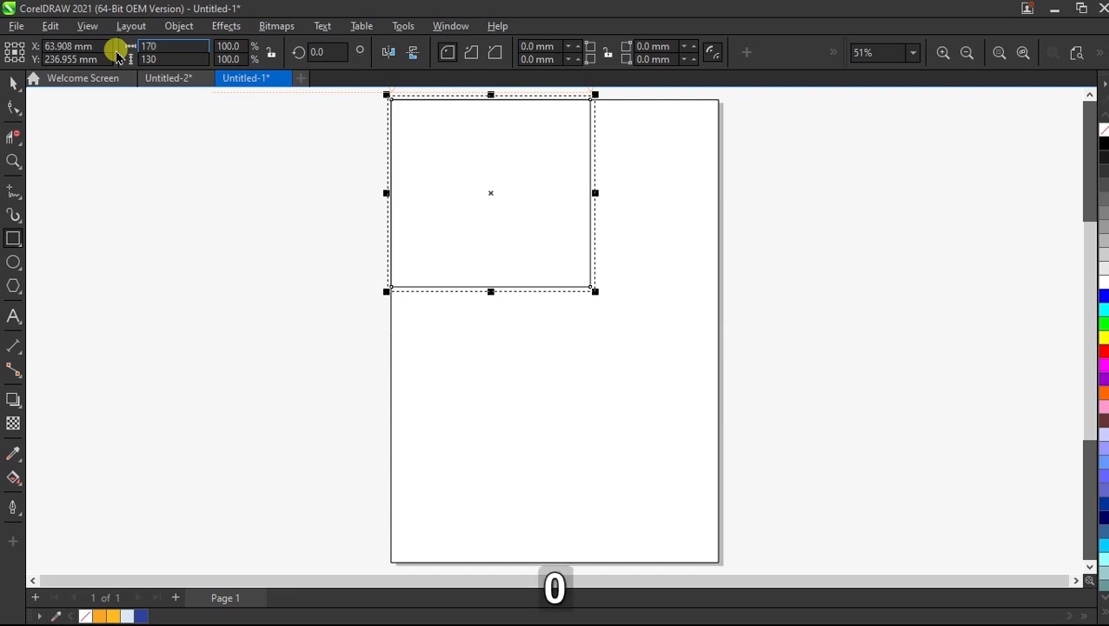
pyautogui.press('Return')
pyautogui.scroll(1, 514, 268)
pyautogui.rightClick(515, 267)
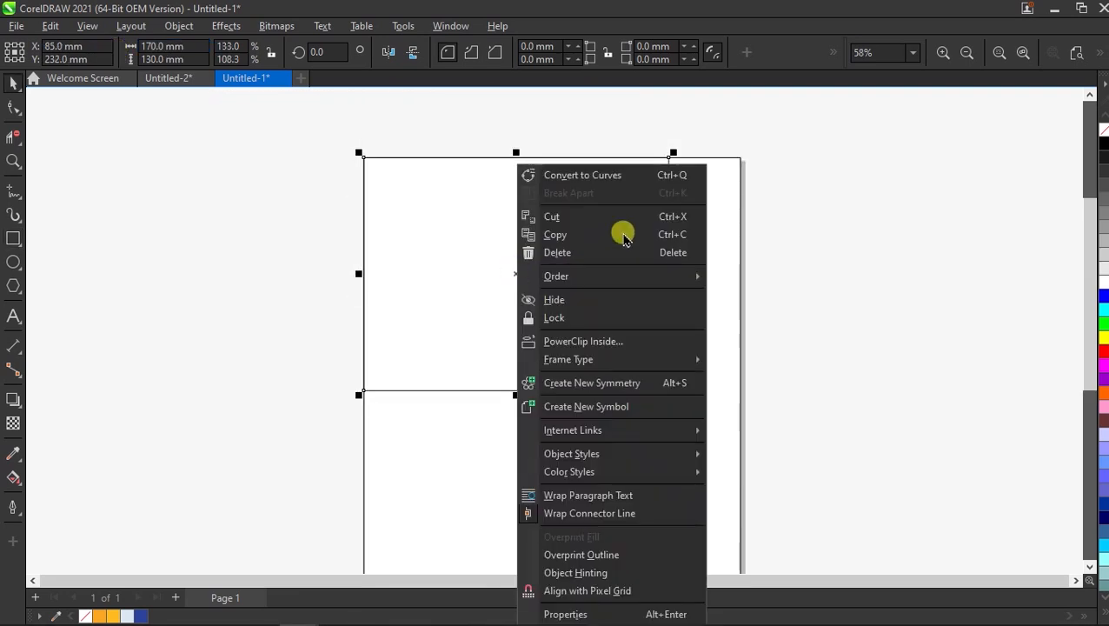
# Convert the rectangle to curves and draw a slanted guide line from its top-right corner.
pyautogui.click(621, 174)
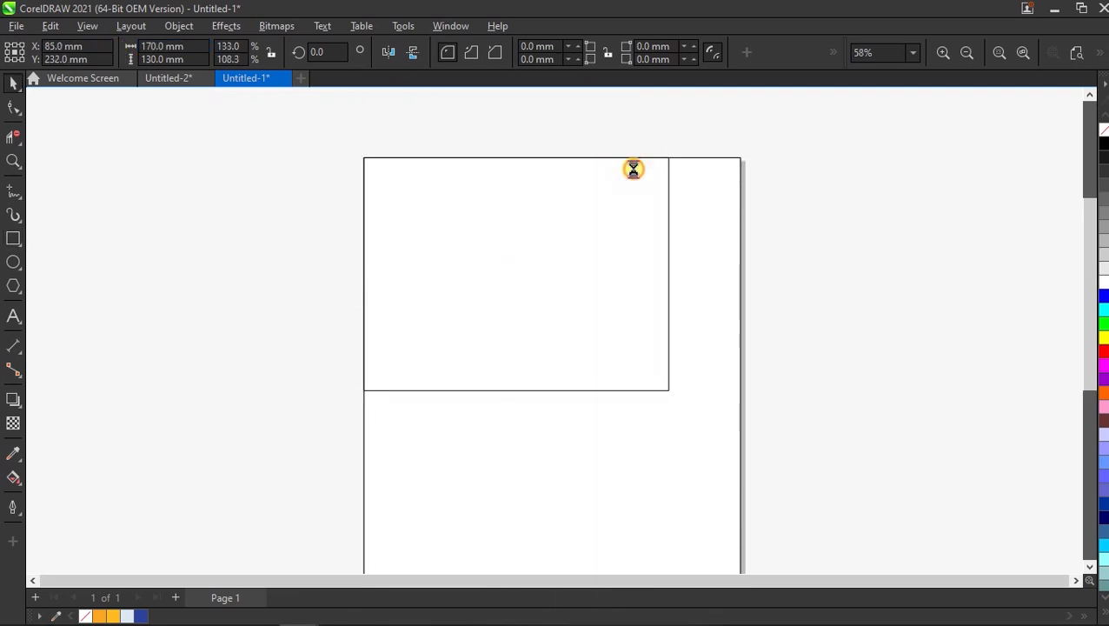
pyautogui.click(229, 211)
pyautogui.click(15, 189)
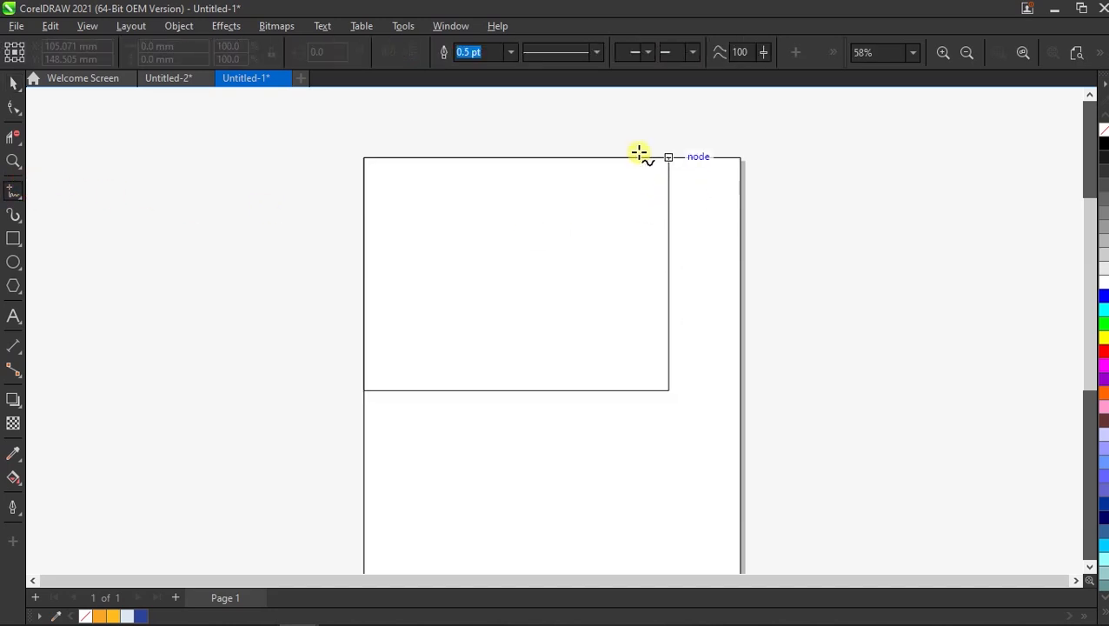
pyautogui.click(677, 139)
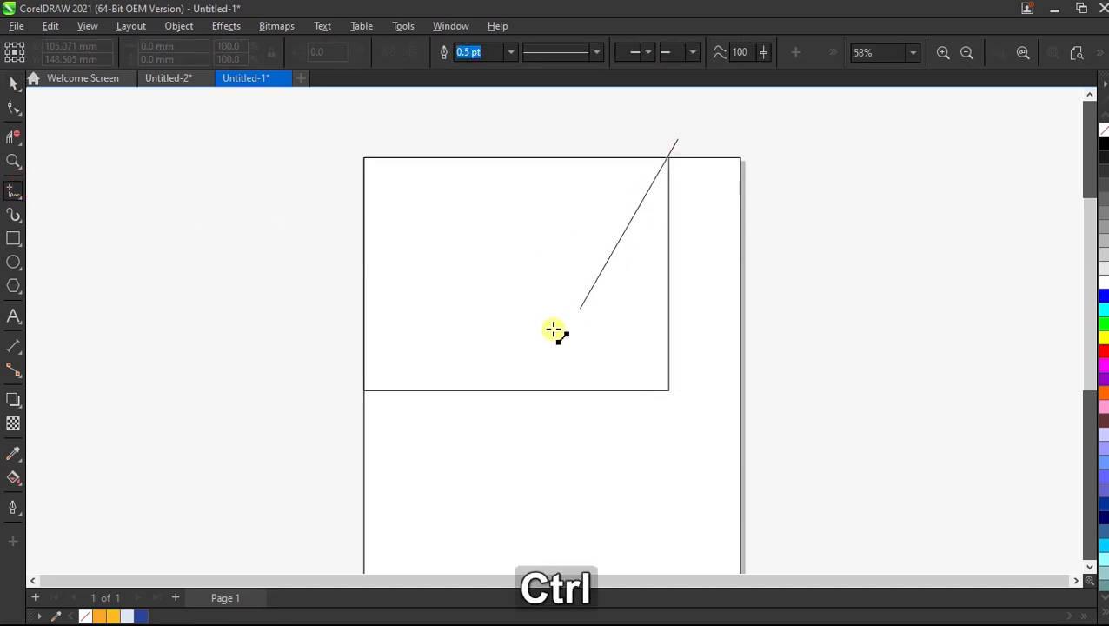
pyautogui.keyDown('ctrl'); pyautogui.click(492, 442); pyautogui.keyUp('ctrl')
pyautogui.press('space')
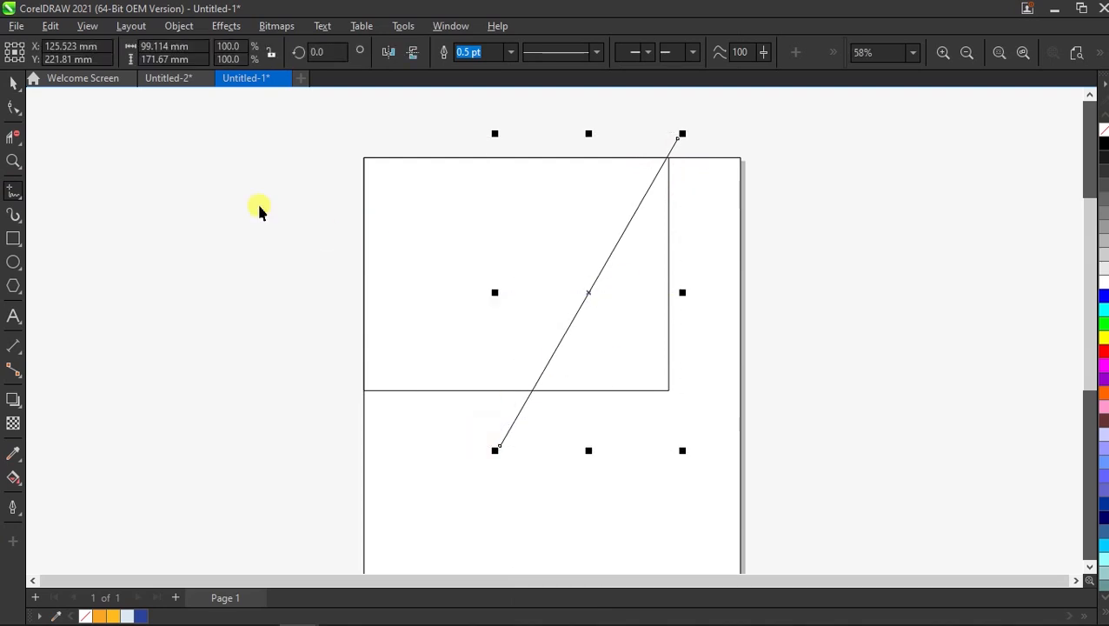
pyautogui.click(208, 186)
# Pull the rectangle's bottom-right node inward with the Shape tool.
pyautogui.click(430, 239)
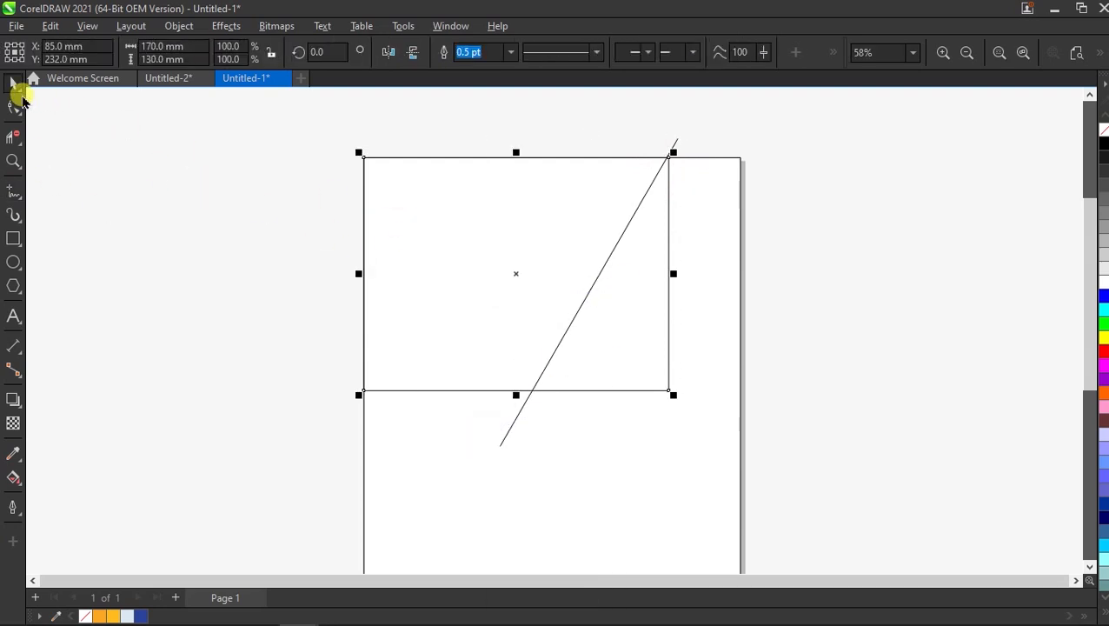
pyautogui.click(14, 106)
pyautogui.scroll(1, 600, 361)
pyautogui.scroll(-1, 587, 375)
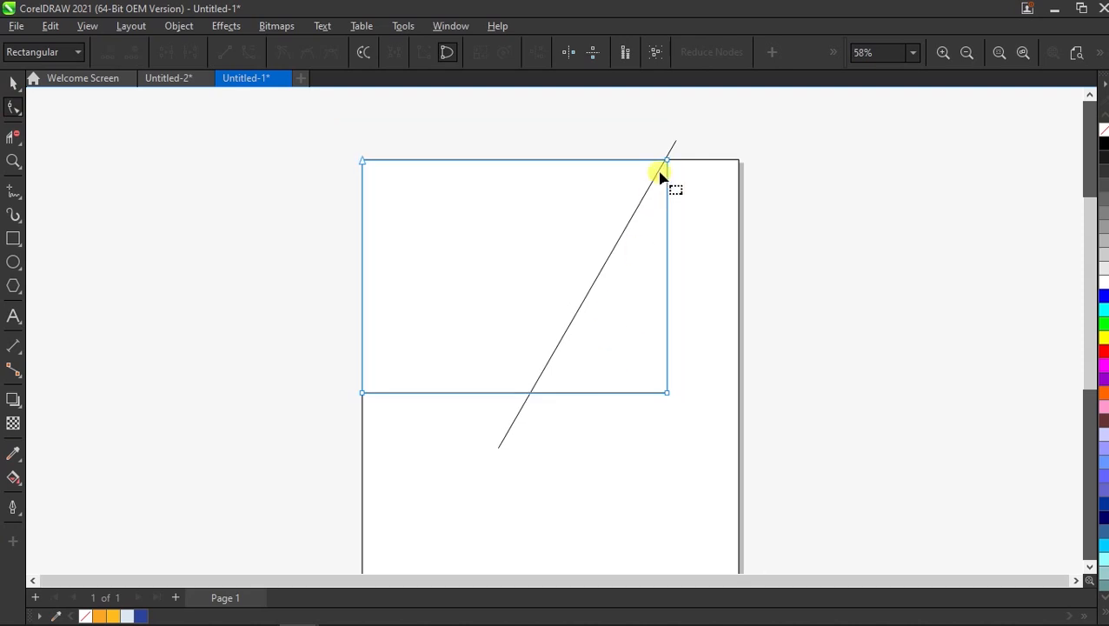
pyautogui.scroll(2, 662, 161)
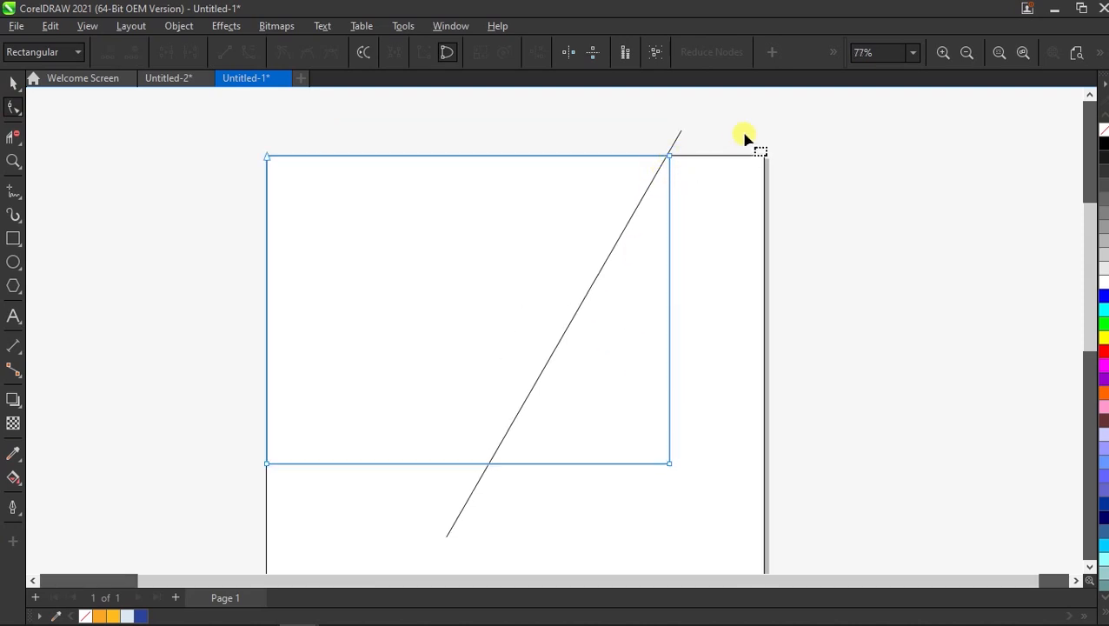
pyautogui.moveTo(671, 463); pyautogui.dragTo(465, 463)
# Align the guide line with the shape's top-right corner and snap the bottom-right node onto it.
pyautogui.click(13, 84)
pyautogui.click(182, 119)
pyautogui.click(672, 147)
pyautogui.moveTo(661, 163); pyautogui.dragTo(634, 156)
pyautogui.click(582, 121)
pyautogui.click(297, 178)
pyautogui.click(13, 108)
pyautogui.scroll(2, 380, 461)
pyautogui.moveTo(529, 465); pyautogui.dragTo(514, 465)
# Zoom out and move the slanted guide line off the page.
pyautogui.click(1003, 52)
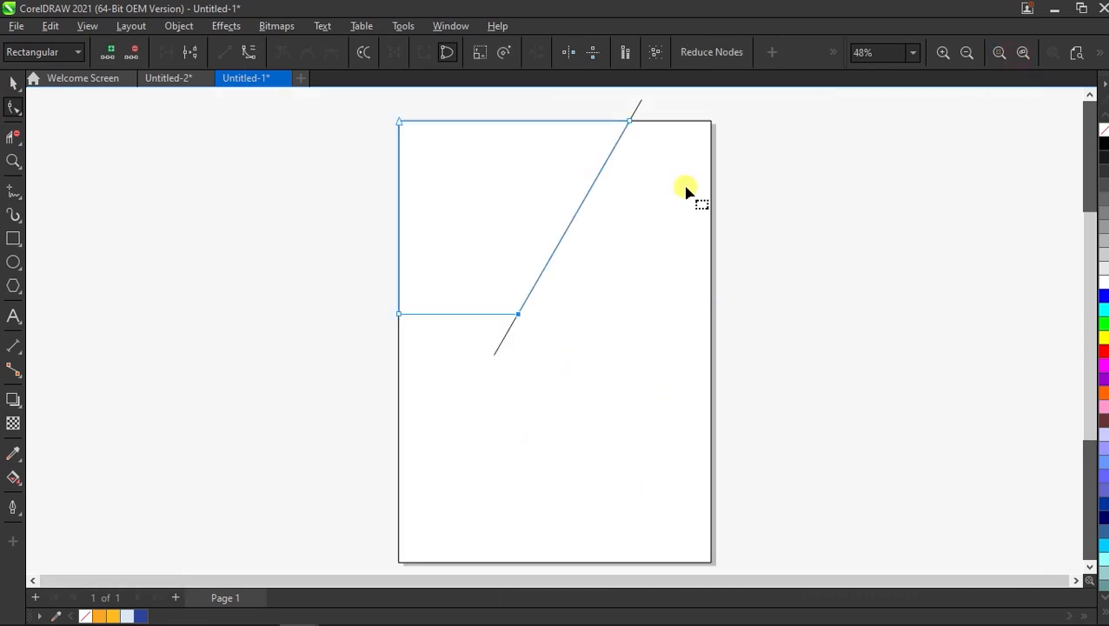
pyautogui.click(13, 83)
pyautogui.click(153, 231)
pyautogui.moveTo(502, 345); pyautogui.dragTo(295, 346)
# Delete the guide line and draw a 30 × 200 mm strip from the page's top edge.
pyautogui.press('Delete')
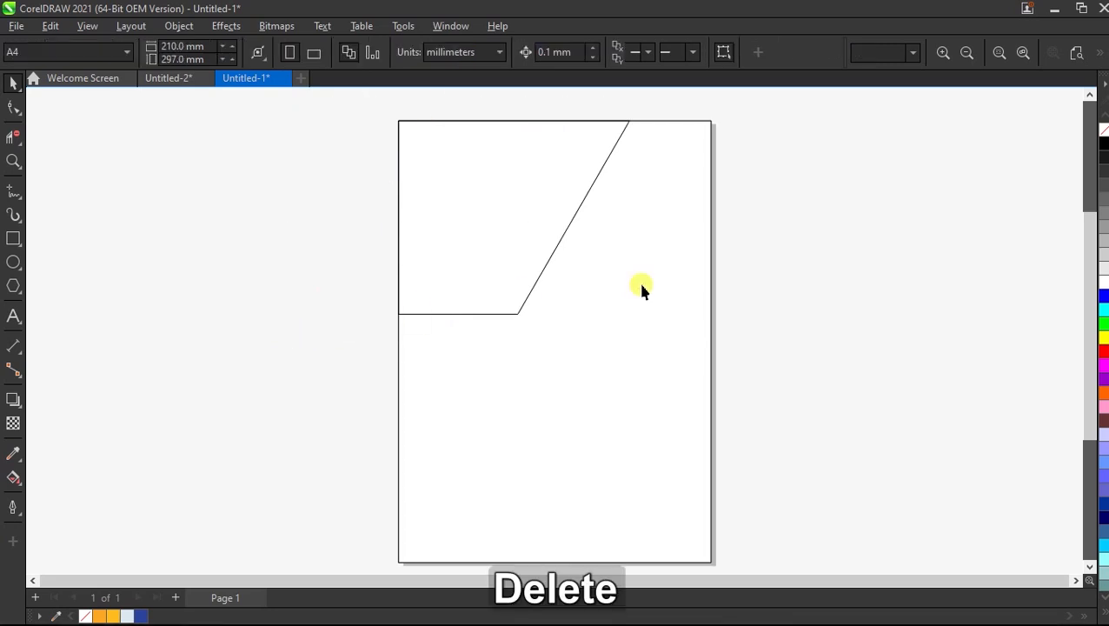
pyautogui.click(13, 237)
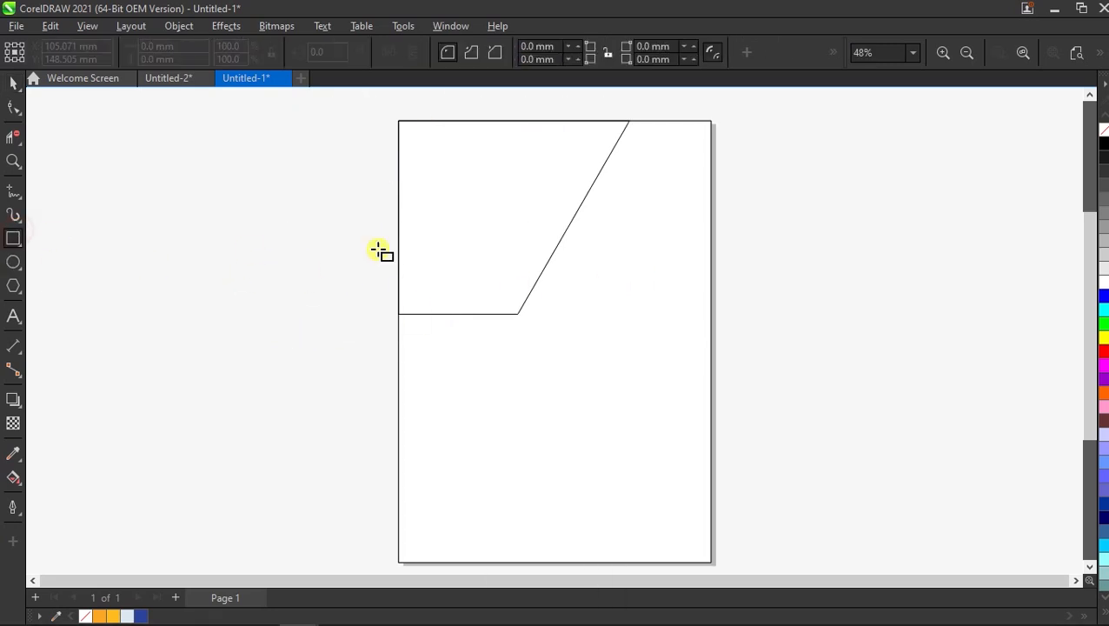
pyautogui.moveTo(579, 119)
pyautogui.mouseDown()
pyautogui.moveTo(611, 265)
pyautogui.moveTo(616, 430)
pyautogui.moveTo(626, 437)
pyautogui.mouseUp()
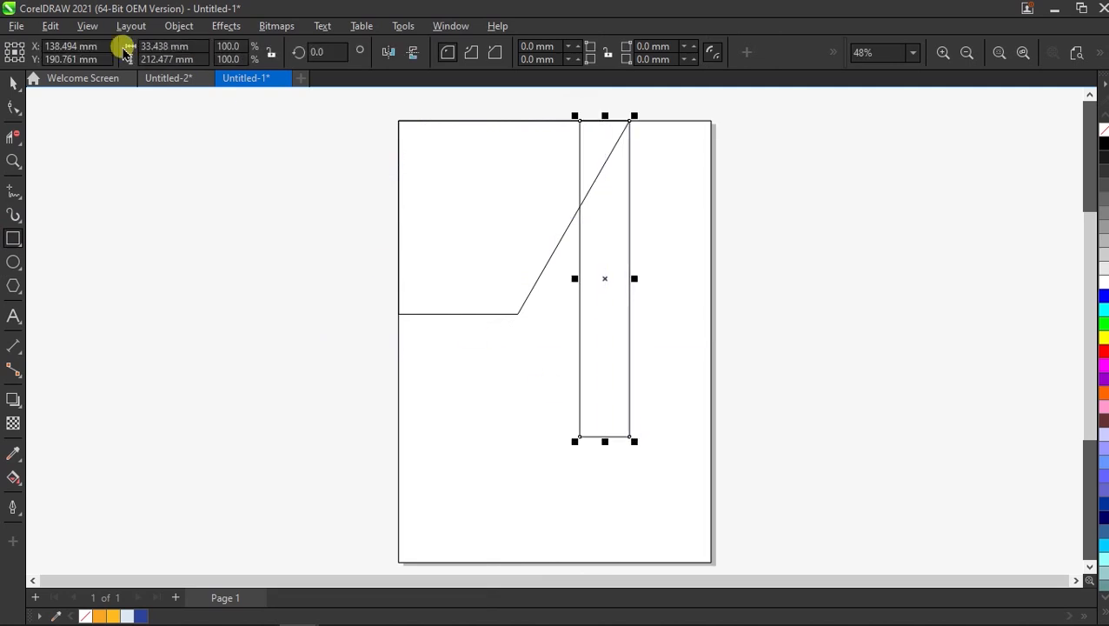
pyautogui.click(197, 50)
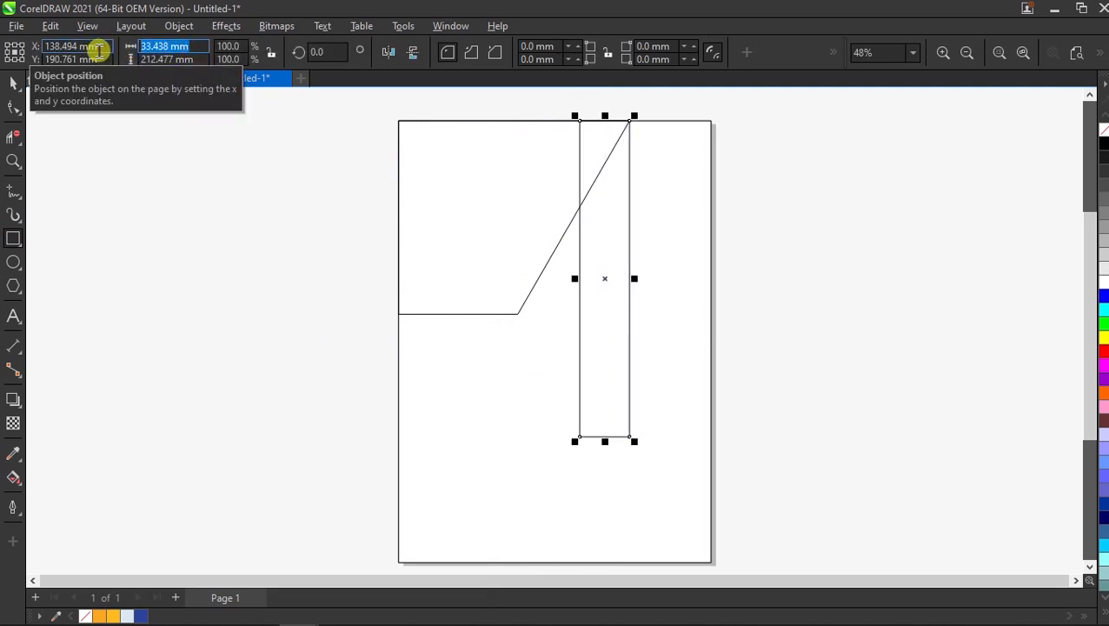
pyautogui.write('30')
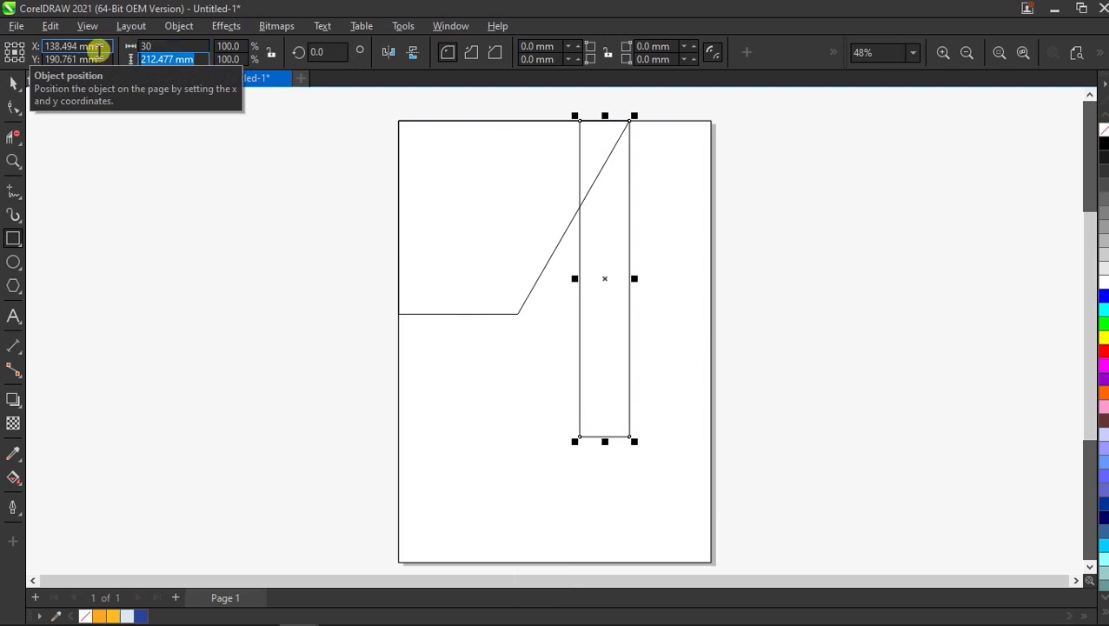
pyautogui.write('200')
pyautogui.press('Return')
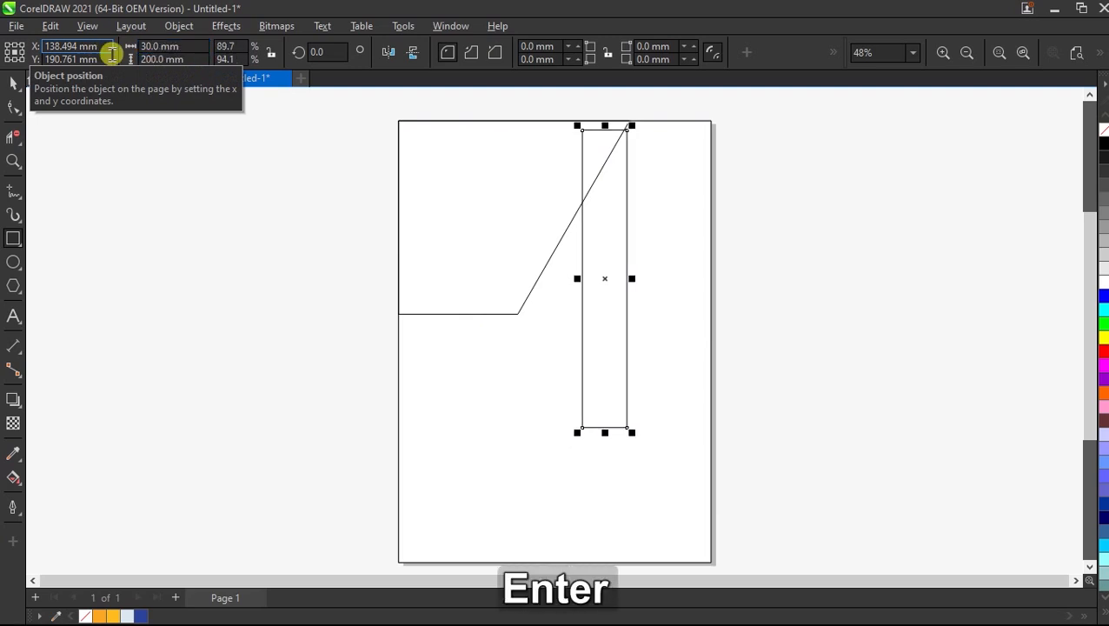
# Rotate the strip to 330° and move its corner onto the page's top edge.
pyautogui.press('space')
pyautogui.click(629, 190)
pyautogui.moveTo(637, 120); pyautogui.dragTo(740, 205)
pyautogui.click(726, 164)
pyautogui.click(687, 180)
pyautogui.moveTo(710, 170); pyautogui.dragTo(711, 122)
# Convert the slanted strip to curves and select its lower corner nodes.
pyautogui.press('F10')
pyautogui.rightClick(611, 324)
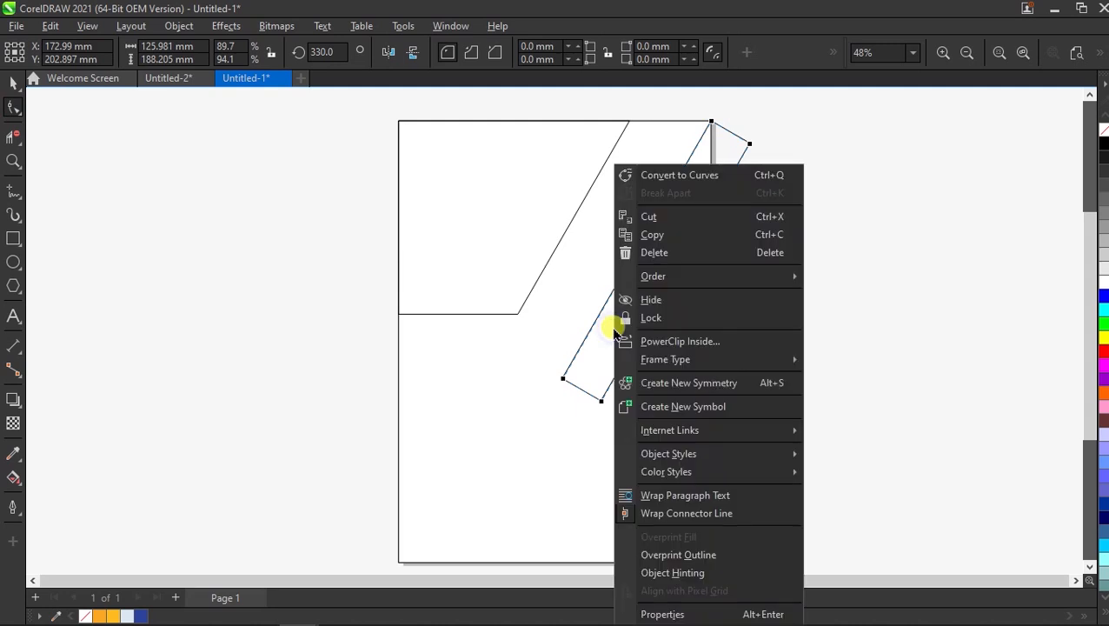
pyautogui.click(770, 178)
pyautogui.moveTo(524, 366); pyautogui.dragTo(565, 463)
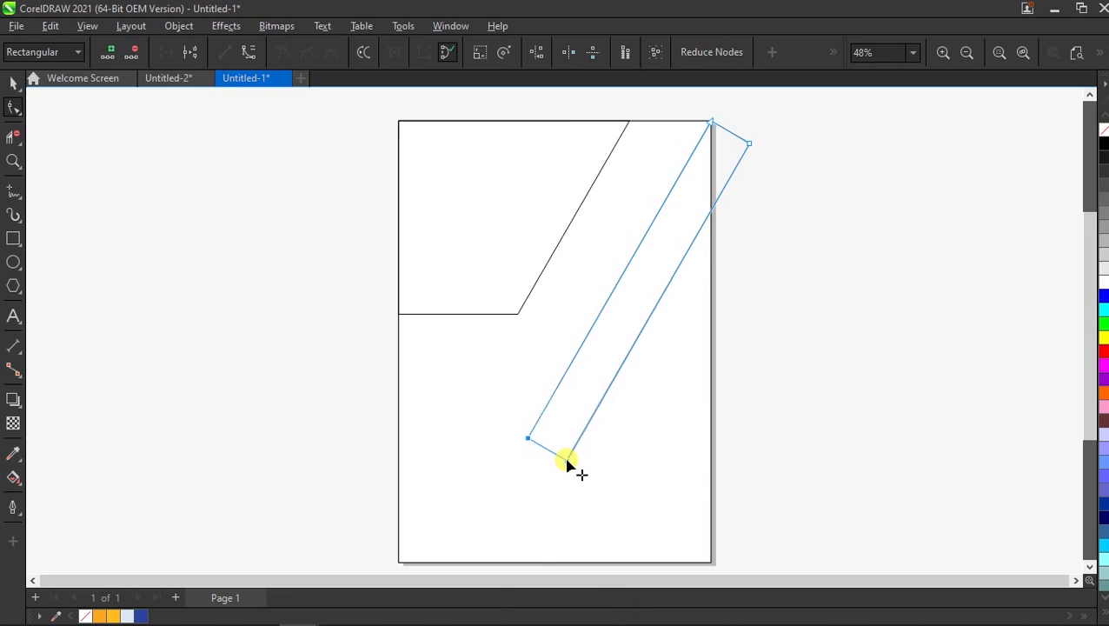
# Make a horizontal 246.202 × 30 mm copy of the band and move it across the band's lower end.
pyautogui.click(13, 80)
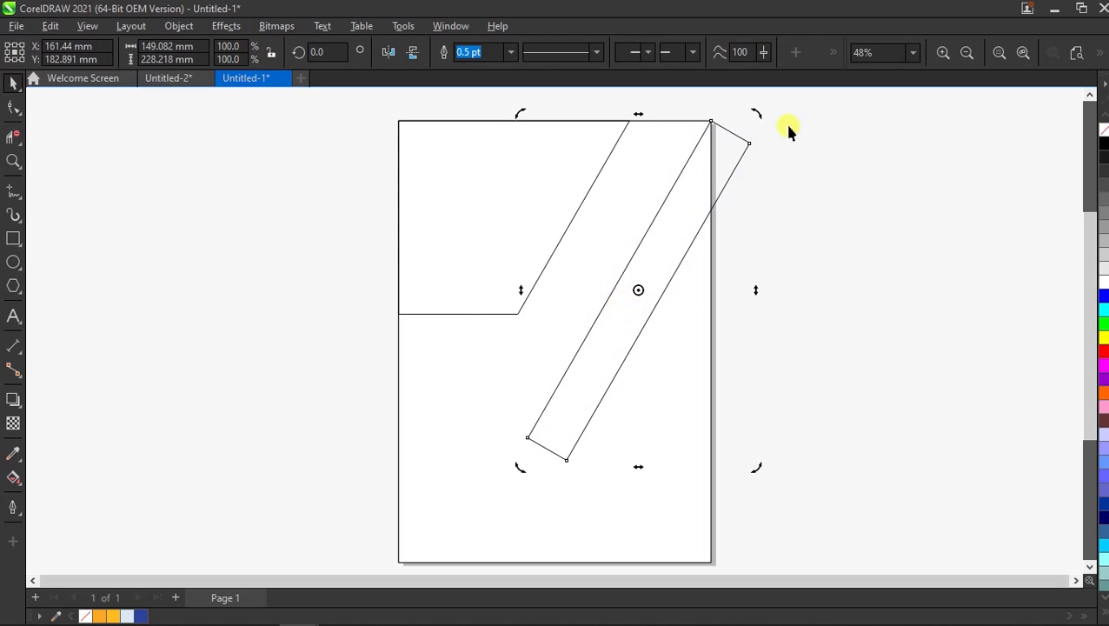
pyautogui.moveTo(760, 112); pyautogui.dragTo(822, 302)
pyautogui.click(603, 301)
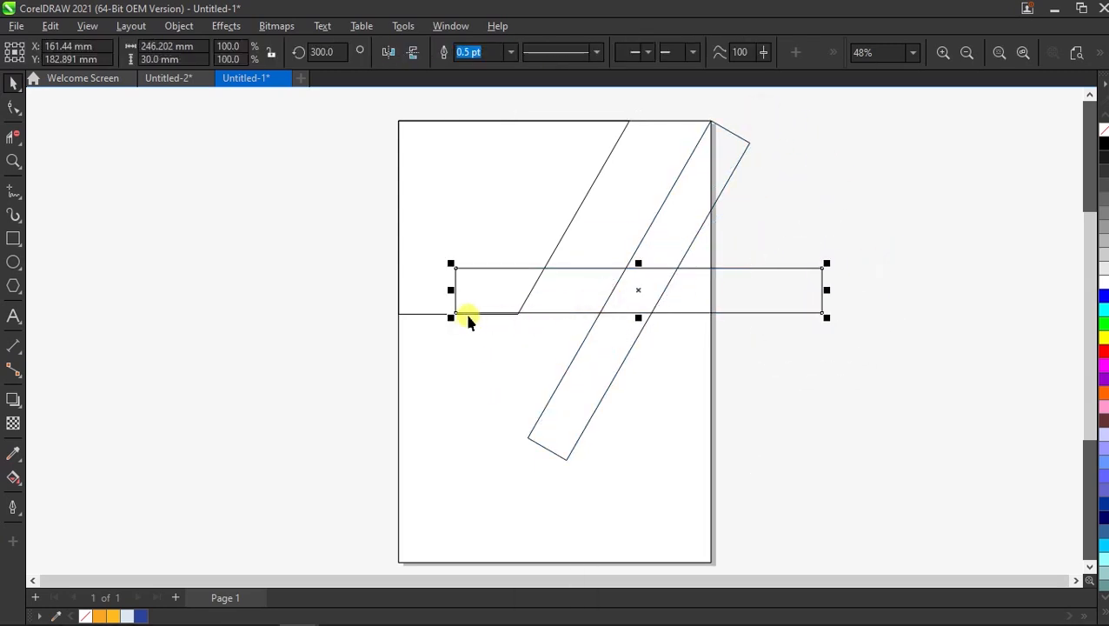
pyautogui.moveTo(458, 310); pyautogui.dragTo(526, 439)
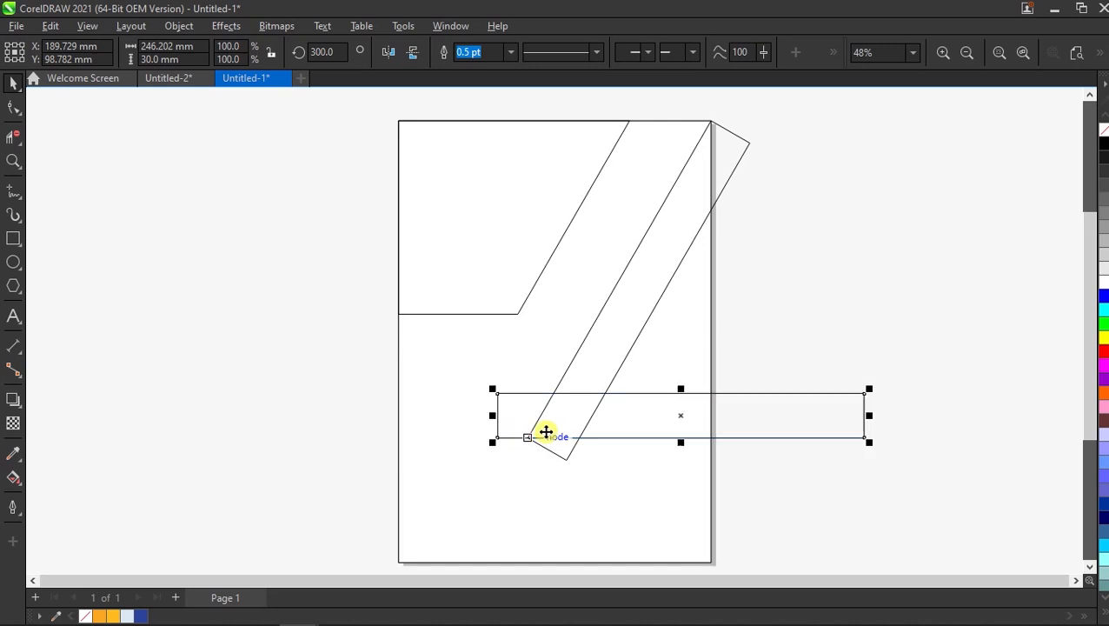
pyautogui.click(268, 426)
# Smart Fill the diagonal band and bar section blue, then delete their outline shapes.
pyautogui.click(12, 480)
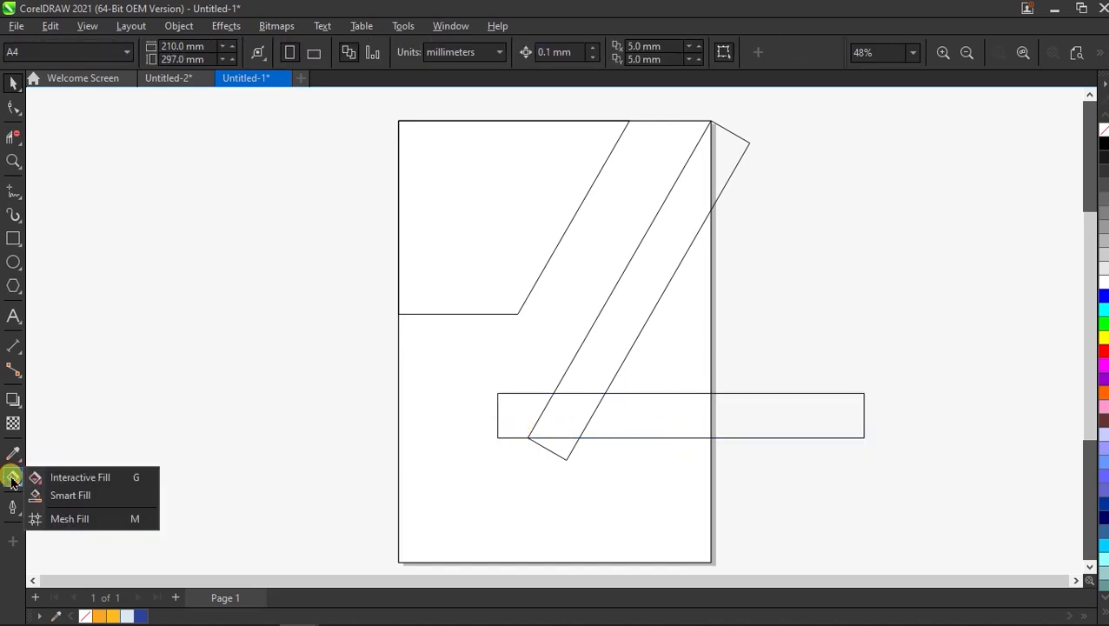
pyautogui.click(39, 497)
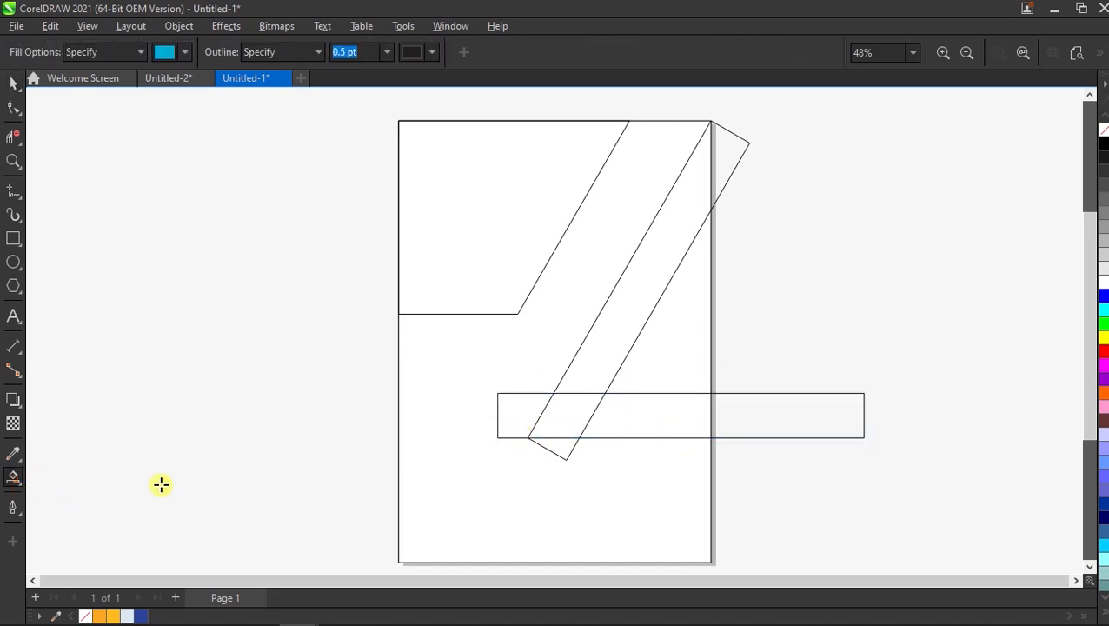
pyautogui.click(612, 317)
pyautogui.click(683, 421)
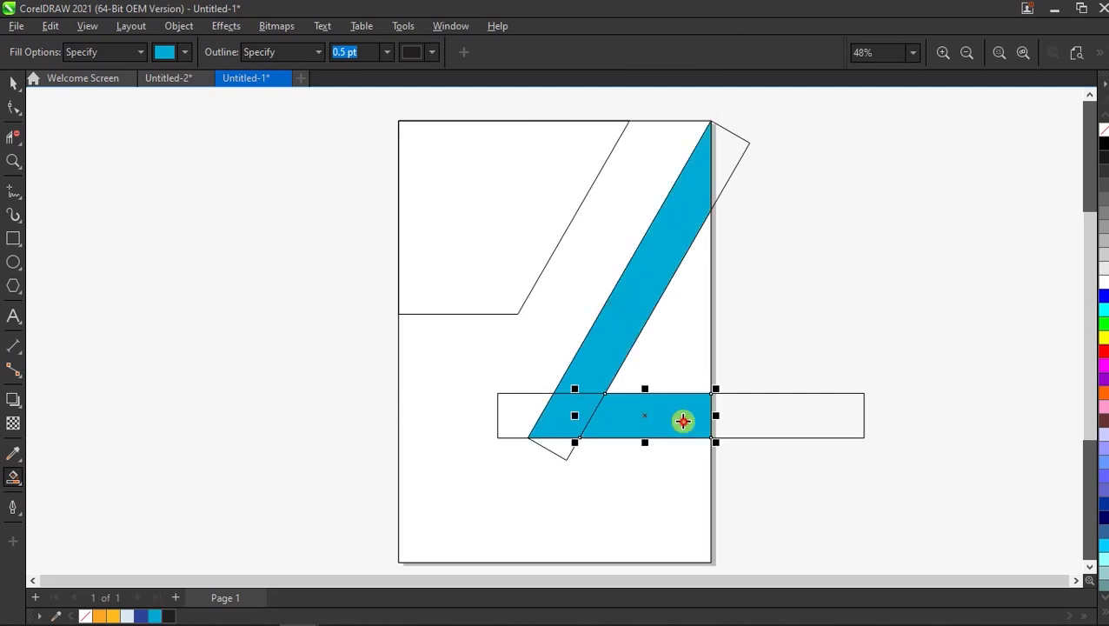
pyautogui.press('space')
pyautogui.click(800, 296)
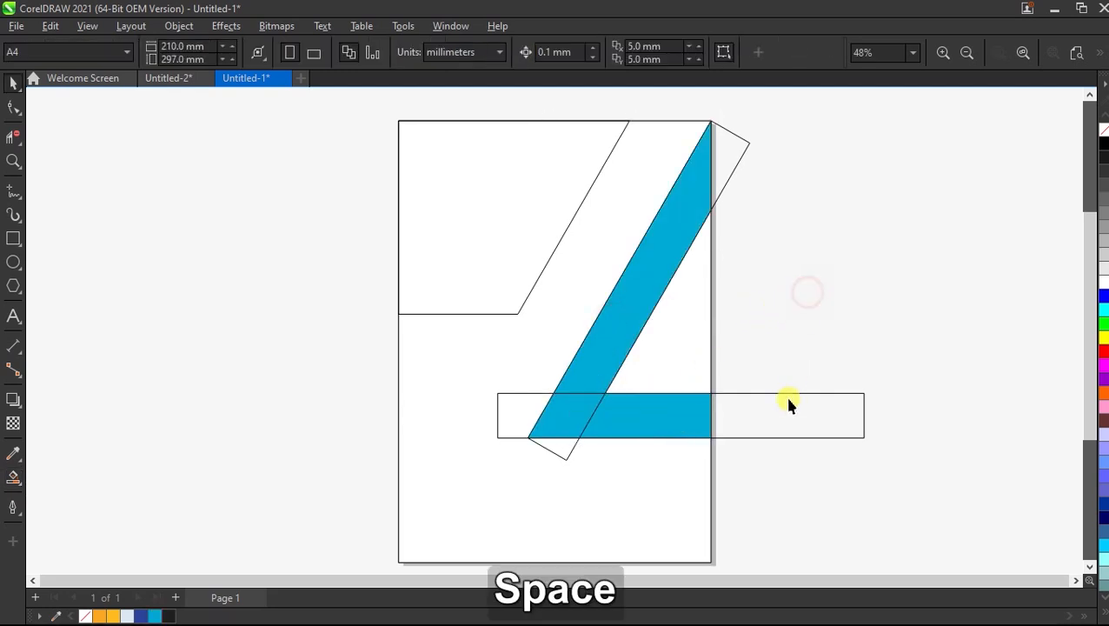
pyautogui.moveTo(786, 394); pyautogui.dragTo(819, 346)
pyautogui.press('Delete')
pyautogui.click(781, 148)
pyautogui.press('Delete')
# Weld the blue foot piece and diagonal band into one shape.
pyautogui.click(582, 404)
pyautogui.keyDown('shift'); pyautogui.click(608, 323); pyautogui.keyUp('shift')
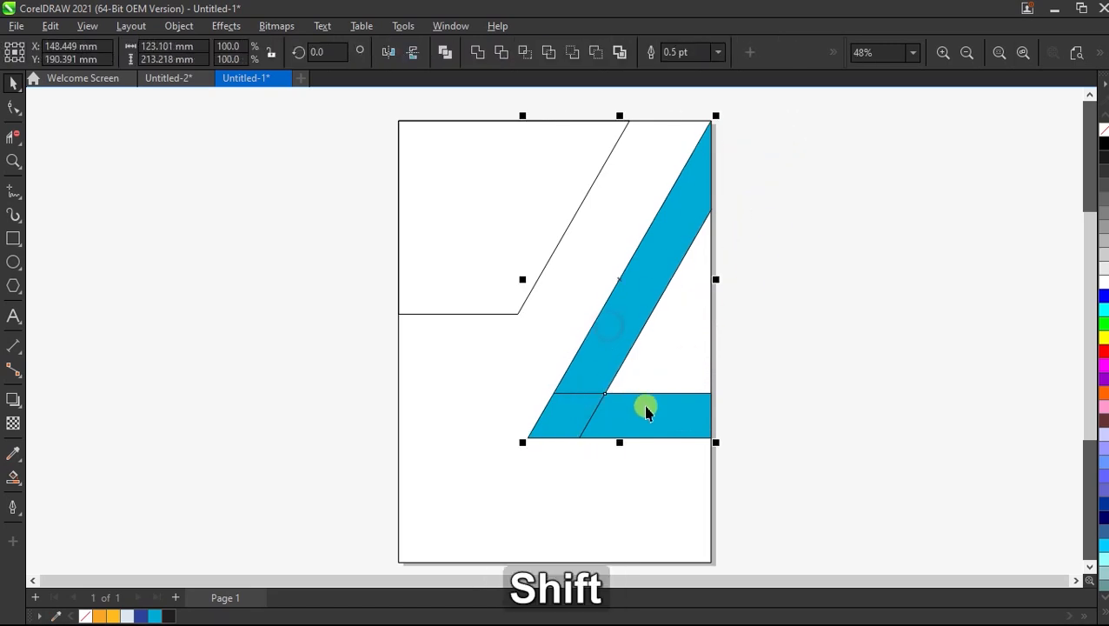
pyautogui.click(477, 52)
pyautogui.click(780, 273)
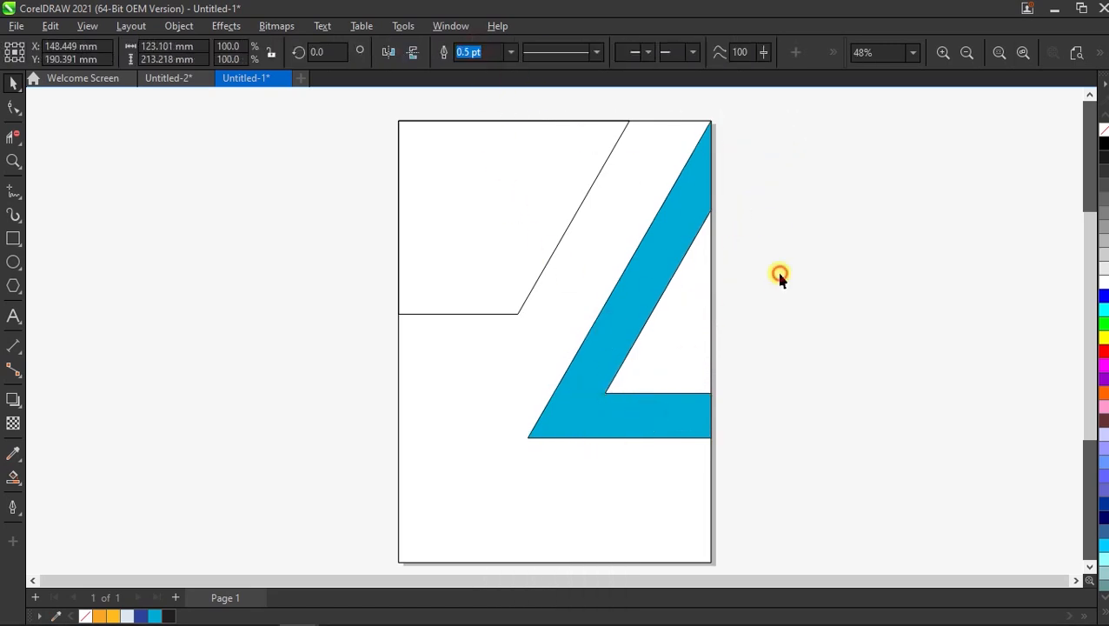
# Fill the top-left panel blue and delete its leftover outline shape.
pyautogui.press('space')
pyautogui.click(507, 219)
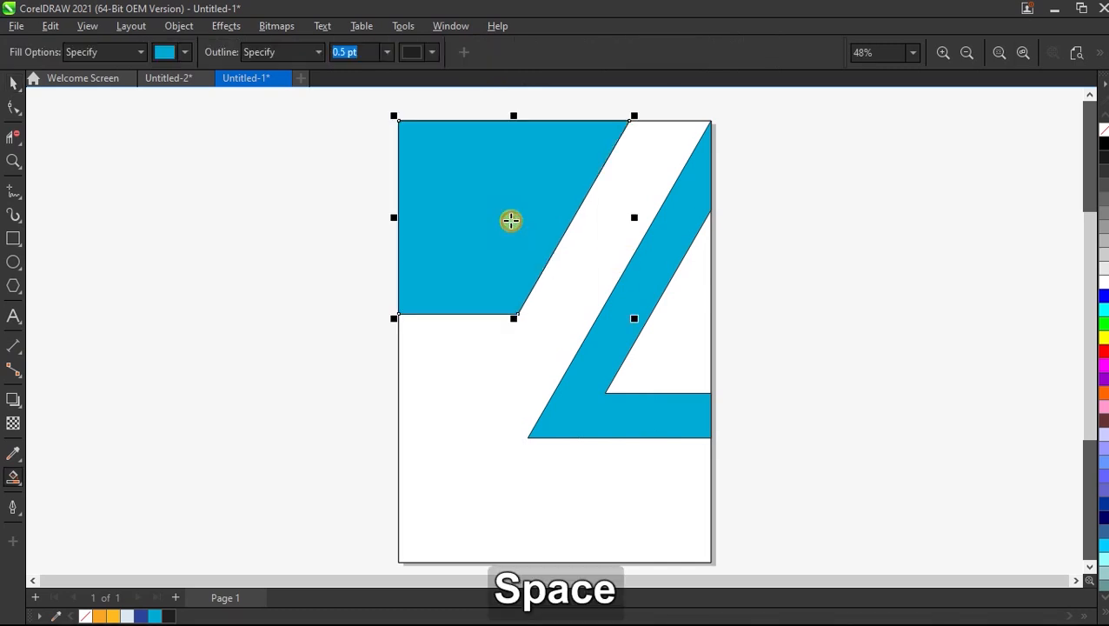
pyautogui.press('space')
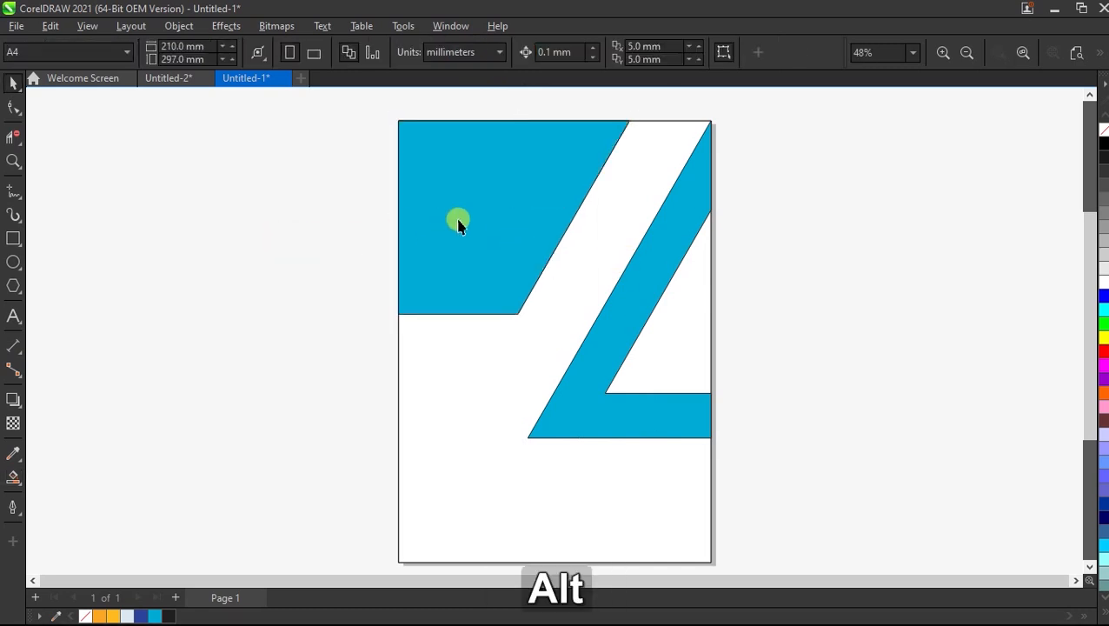
pyautogui.keyDown('alt'); pyautogui.click(457, 219); pyautogui.keyUp('alt')
pyautogui.moveTo(513, 216); pyautogui.dragTo(290, 222)
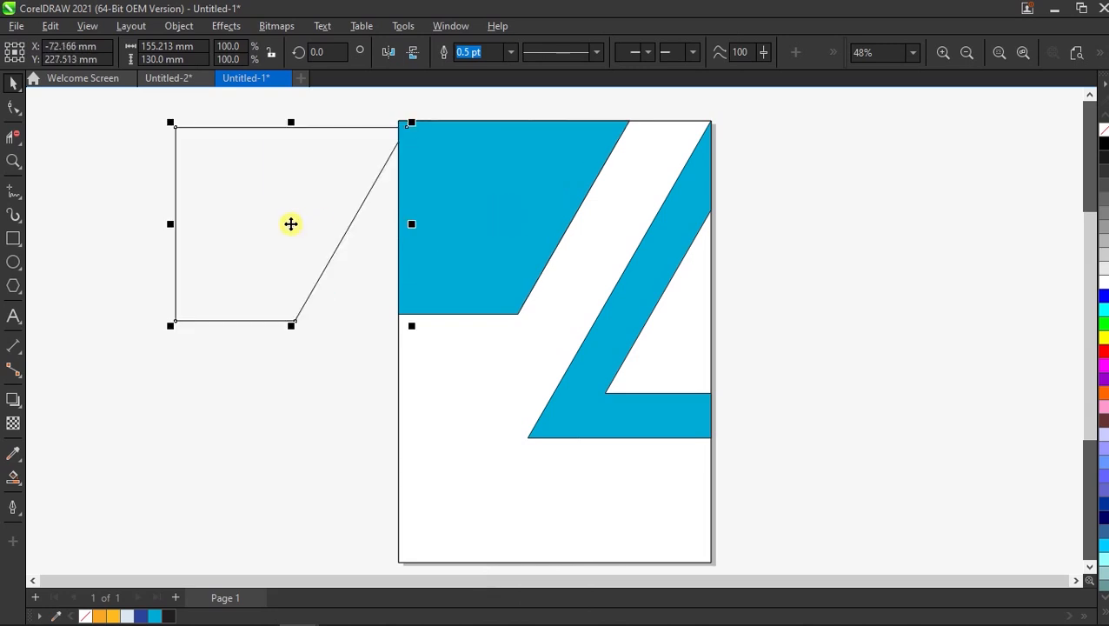
pyautogui.rightClick(289, 223)
pyautogui.click(309, 248)
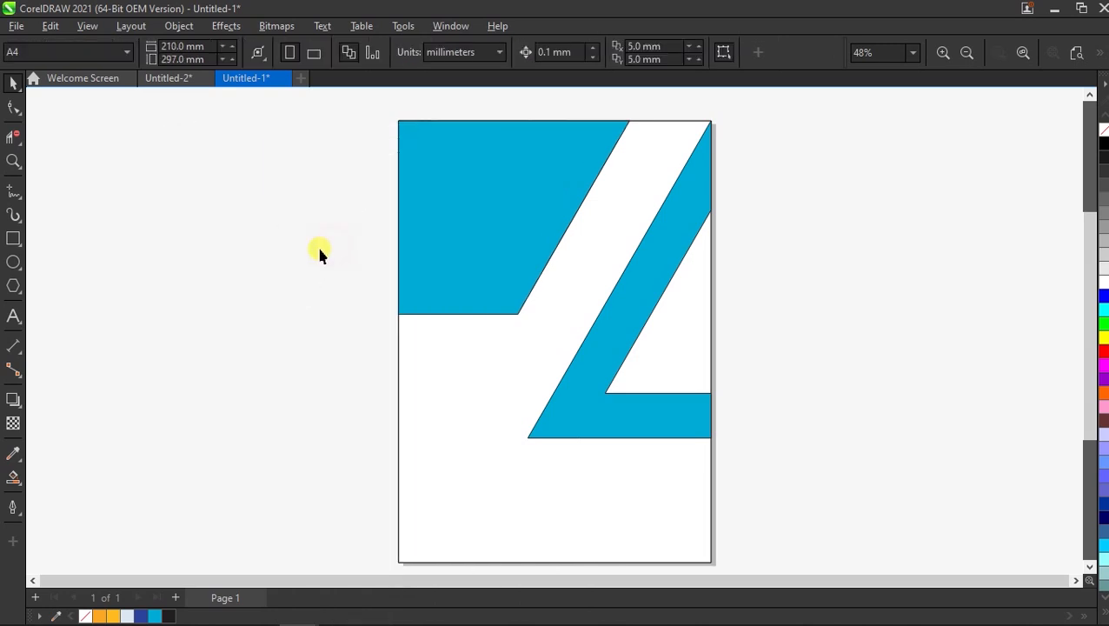
# Draw a tall 15 mm wide strip and rotate it to 330° to match the band.
pyautogui.click(14, 239)
pyautogui.moveTo(604, 119); pyautogui.dragTo(619, 476)
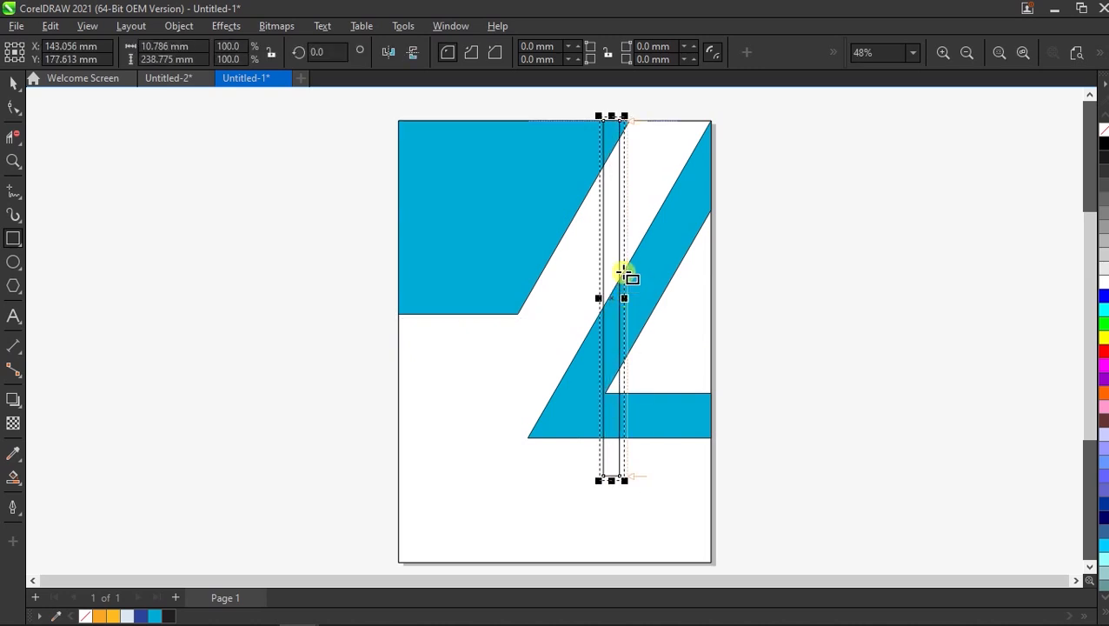
pyautogui.click(184, 48)
pyautogui.write('15')
pyautogui.press('Return')
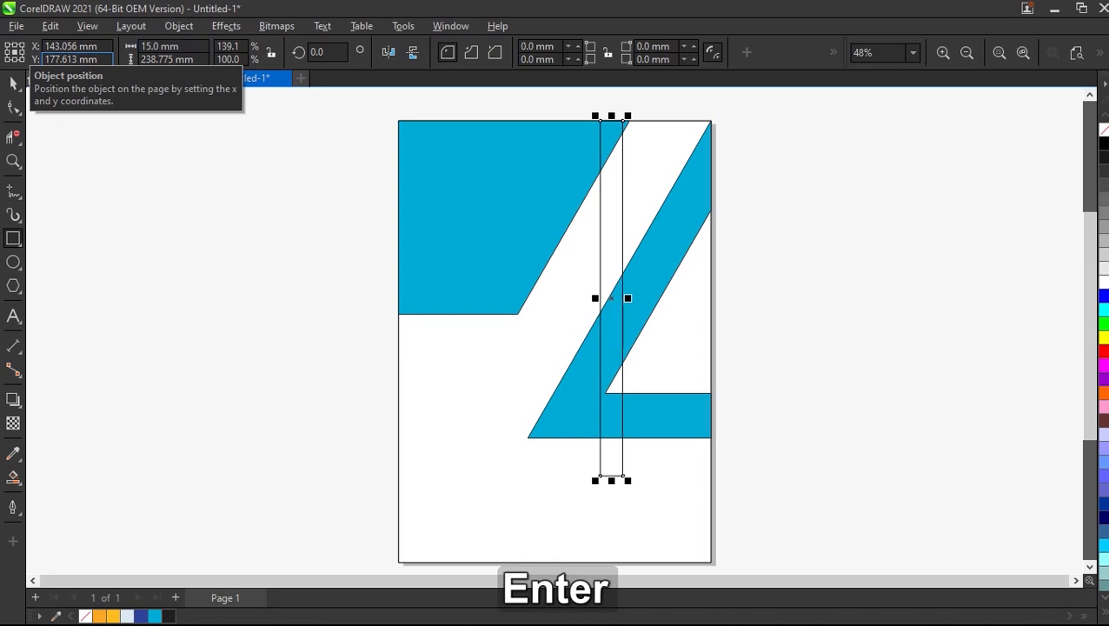
pyautogui.click(611, 213)
pyautogui.moveTo(634, 113); pyautogui.dragTo(711, 161)
# Line the strip up with the page's top edge and place a parallel copy further right.
pyautogui.click(783, 222)
pyautogui.moveTo(643, 265); pyautogui.dragTo(613, 199)
pyautogui.scroll(3, 668, 123)
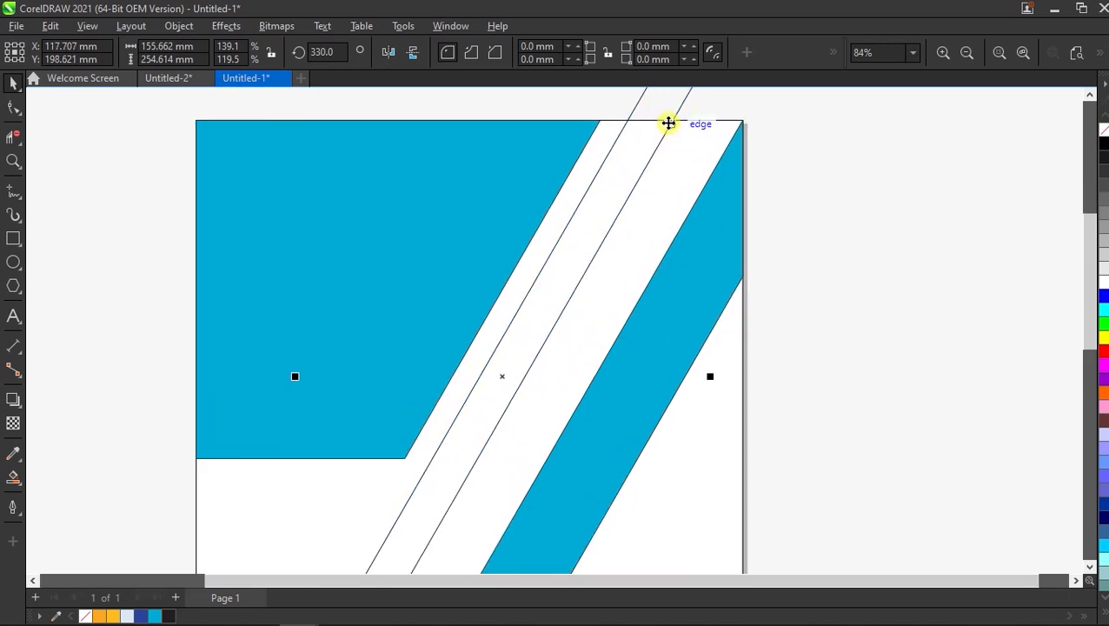
pyautogui.moveTo(673, 129); pyautogui.dragTo(724, 120)
pyautogui.scroll(-2, 545, 184)
pyautogui.click(570, 255)
pyautogui.click(608, 179)
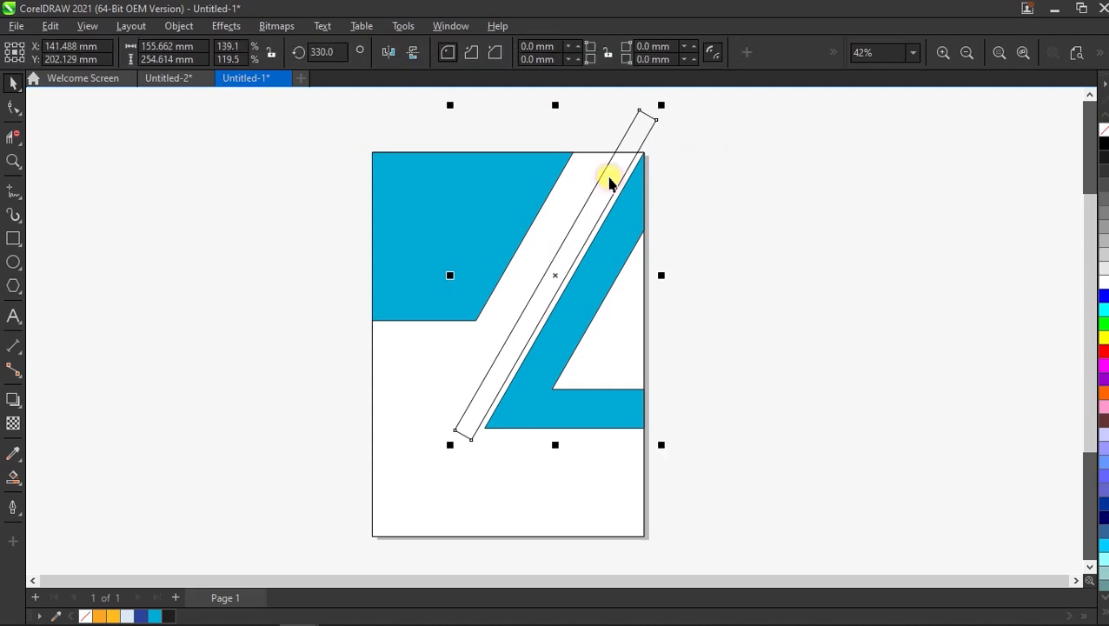
pyautogui.scroll(2, 589, 201)
pyautogui.moveTo(545, 300); pyautogui.dragTo(600, 319)
# Rotate a copy of the strip to horizontal across the page.
pyautogui.scroll(-3, 550, 304)
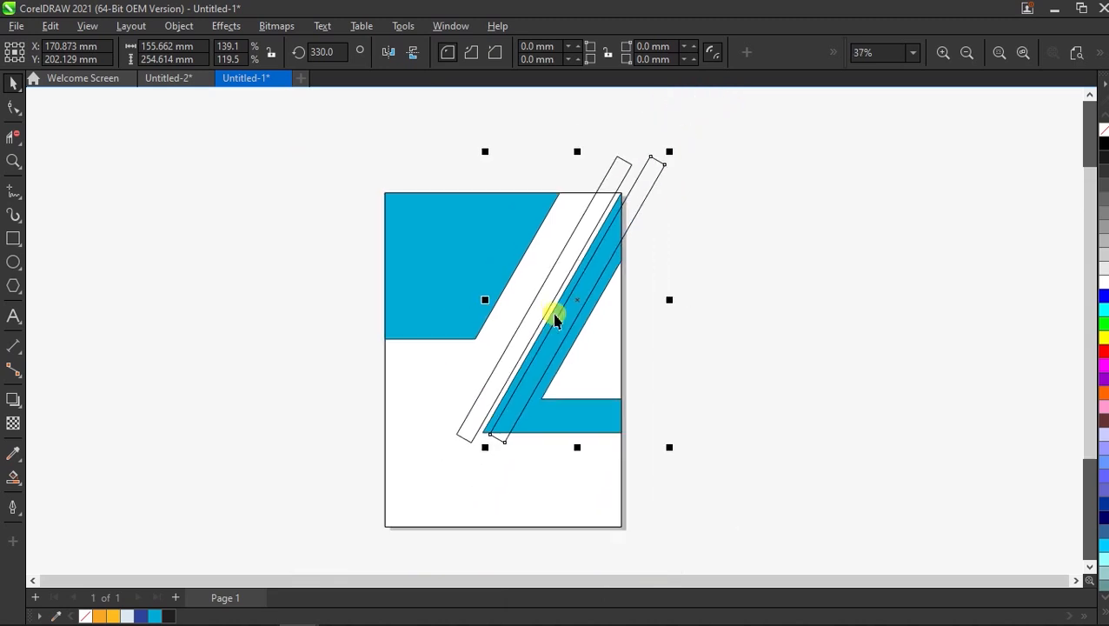
pyautogui.click(632, 202)
pyautogui.moveTo(673, 151); pyautogui.dragTo(750, 275)
# Move the horizontal strip down the page.
pyautogui.press('Escape')
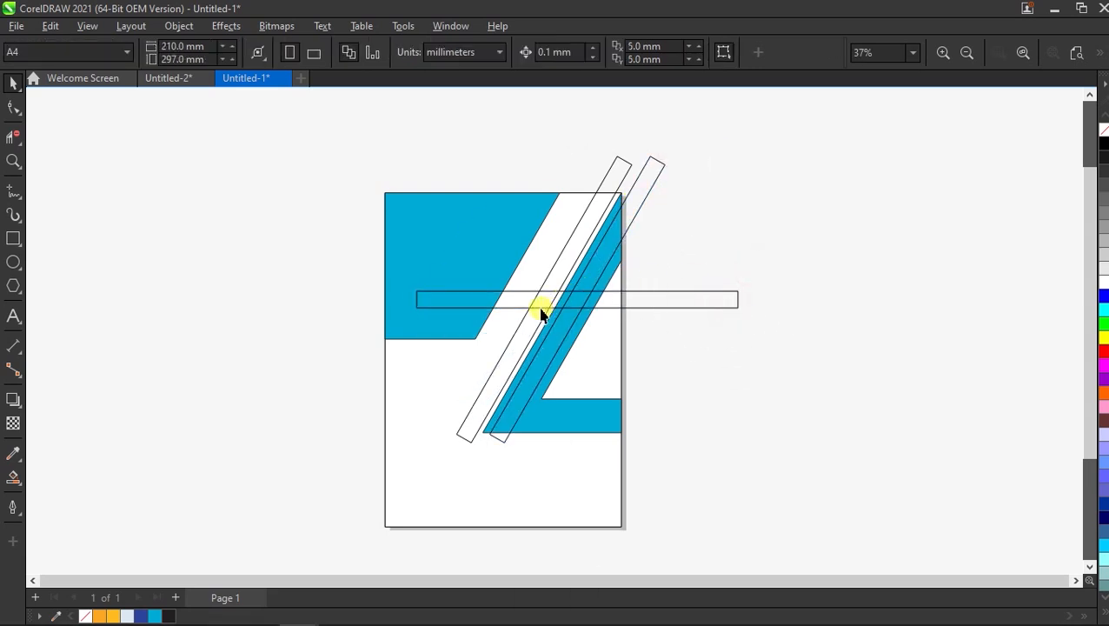
pyautogui.moveTo(521, 310); pyautogui.dragTo(501, 387)
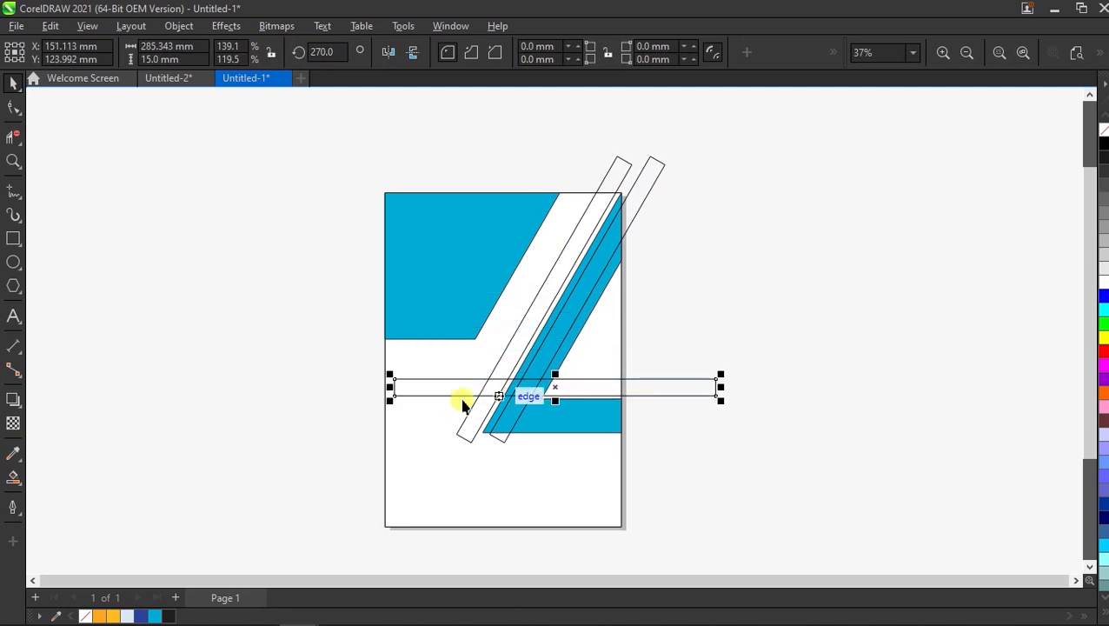
pyautogui.scroll(2, 474, 399)
pyautogui.scroll(-2, 483, 446)
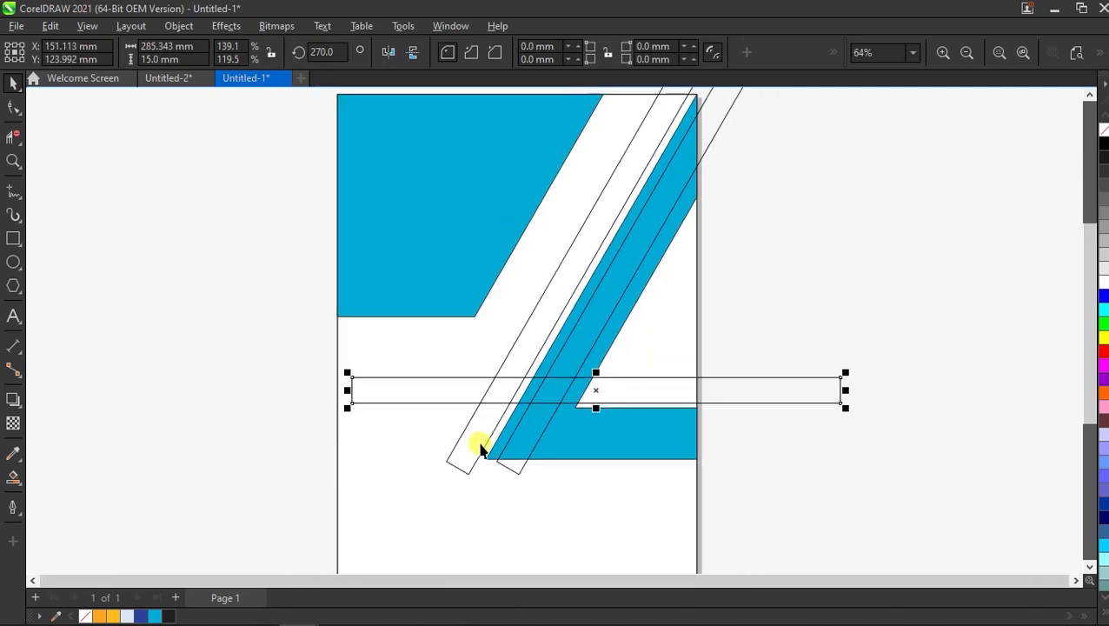
pyautogui.press('Escape')
# Smart Fill the diagonal strip and its crossing segments blue.
pyautogui.click(15, 477)
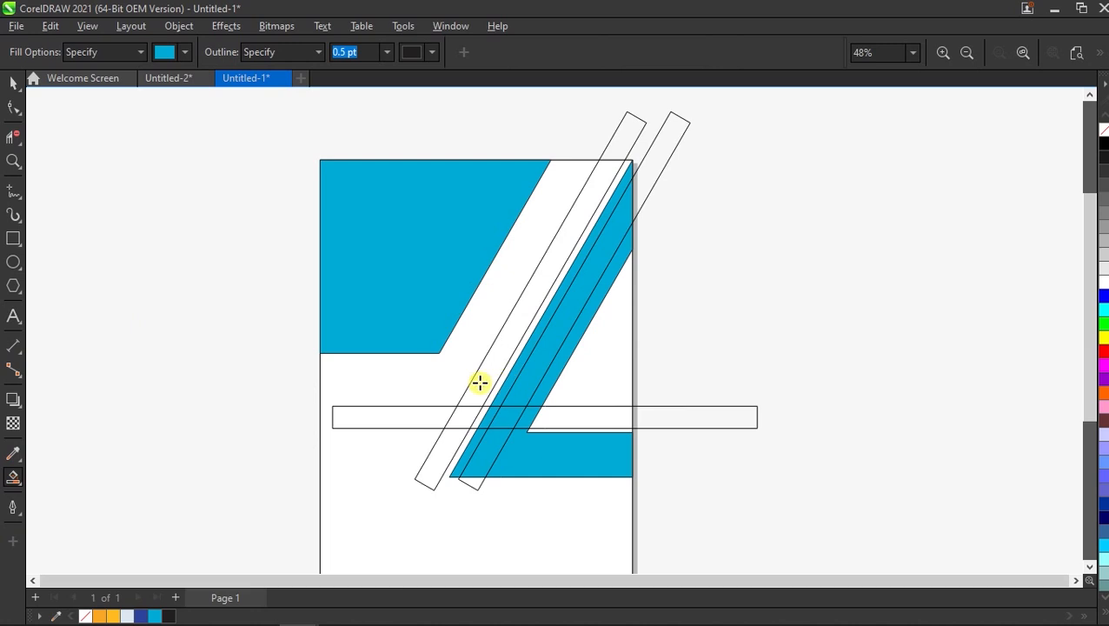
pyautogui.click(480, 383)
pyautogui.click(471, 417)
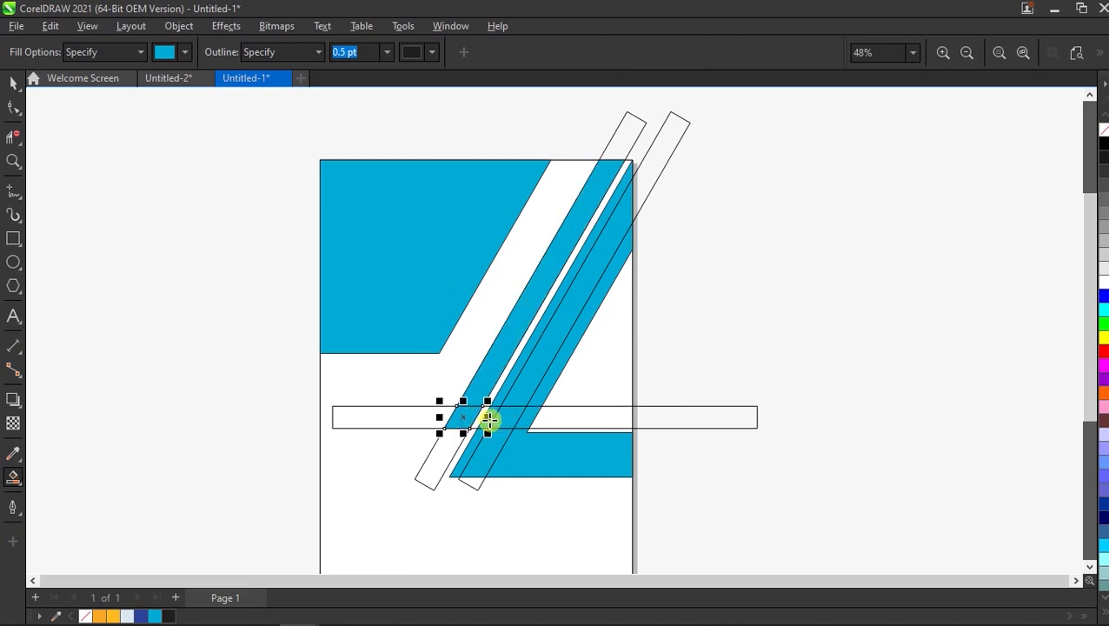
pyautogui.scroll(4, 489, 420)
pyautogui.click(467, 410)
pyautogui.click(507, 403)
pyautogui.click(543, 403)
pyautogui.click(588, 321)
pyautogui.scroll(-4, 482, 413)
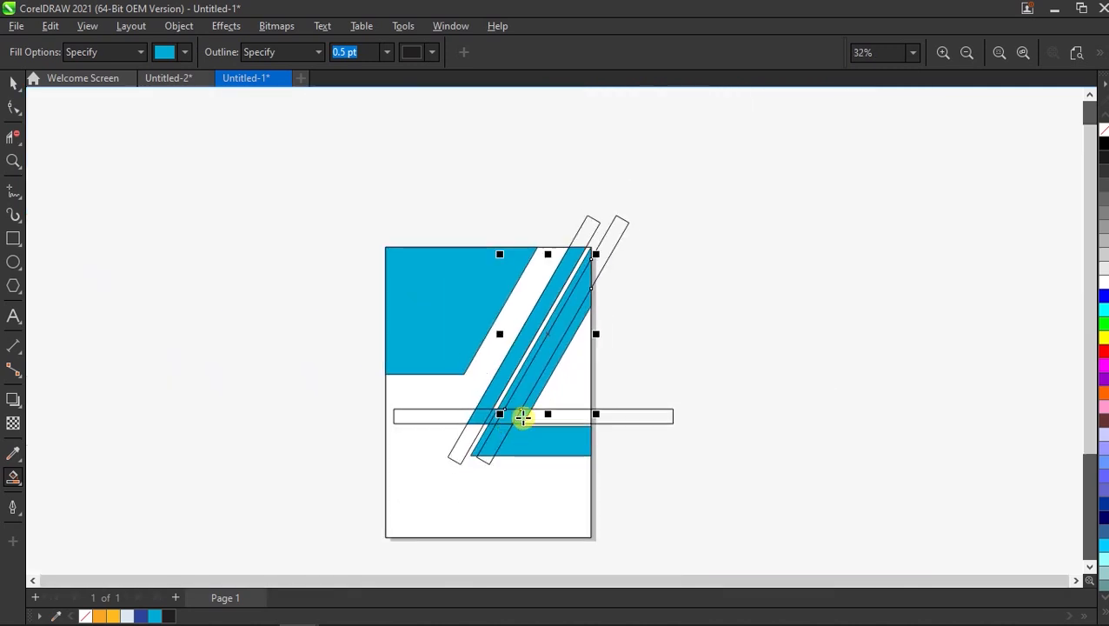
# Delete the two leftover diagonal outline strips and the horizontal guide rectangle.
pyautogui.press('space')
pyautogui.click(617, 228)
pyautogui.press('Delete')
pyautogui.click(589, 227)
pyautogui.press('Delete')
pyautogui.click(632, 423)
pyautogui.press('Delete')
pyautogui.scroll(3, 495, 432)
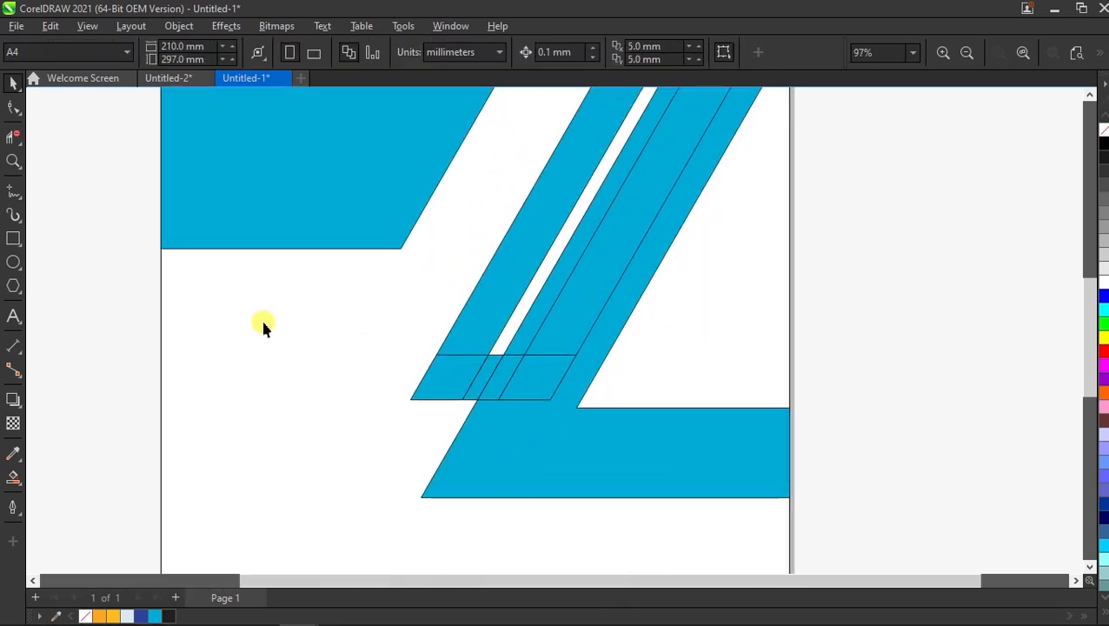
# Weld the small foot parallelogram to the large blue stripe and deselect the result.
pyautogui.moveTo(630, 423); pyautogui.dragTo(630, 422)
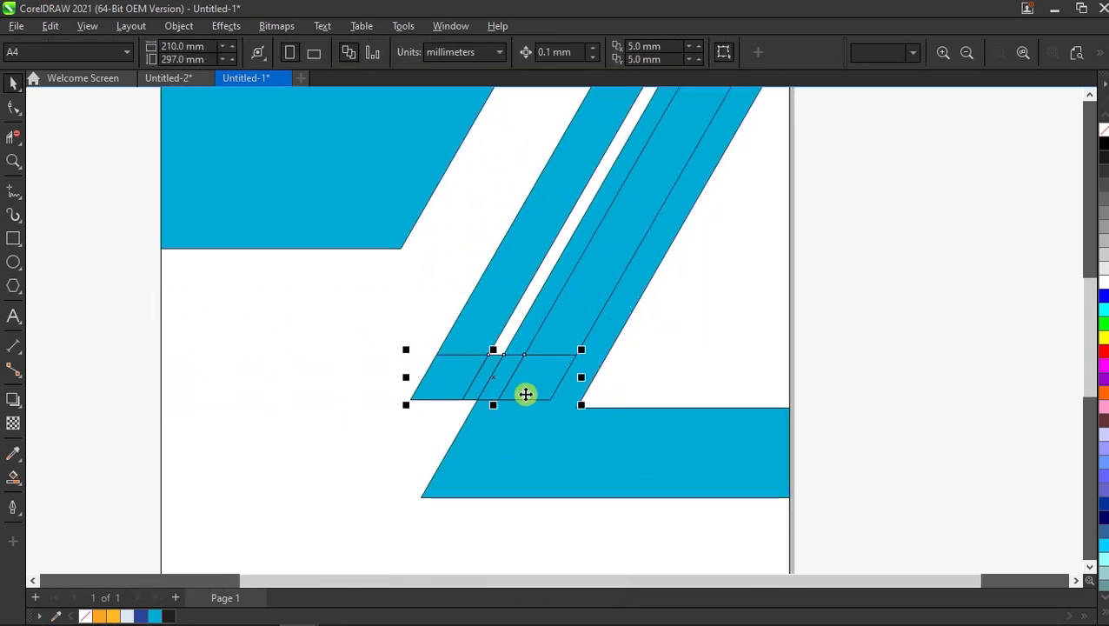
pyautogui.keyDown('shift'); pyautogui.click(514, 289); pyautogui.keyUp('shift')
pyautogui.click(478, 52)
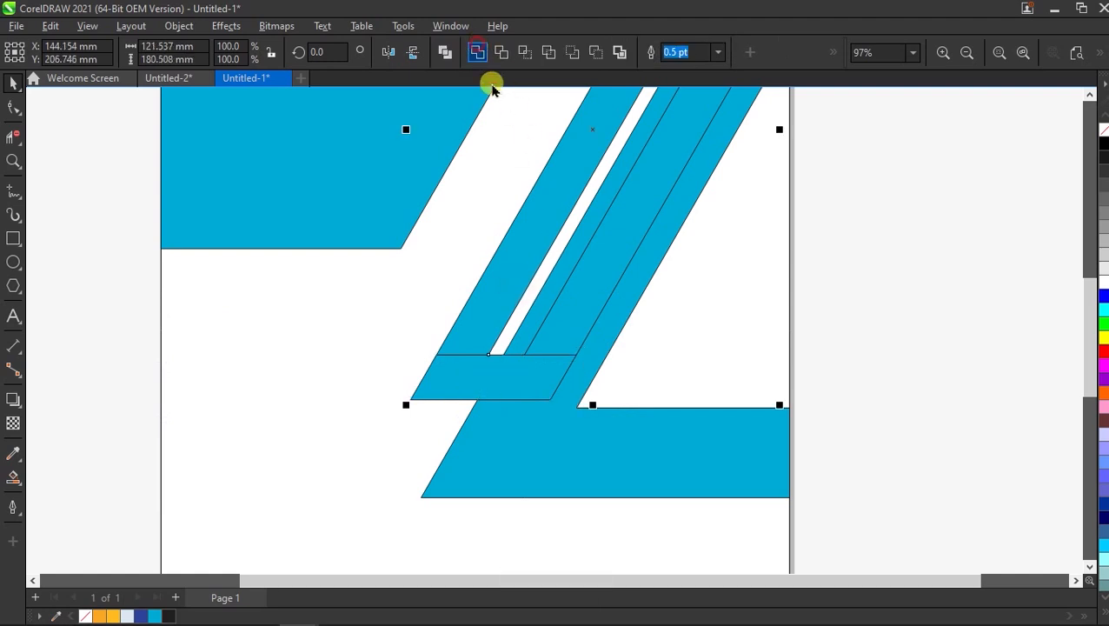
pyautogui.scroll(-3, 559, 392)
pyautogui.click(596, 364)
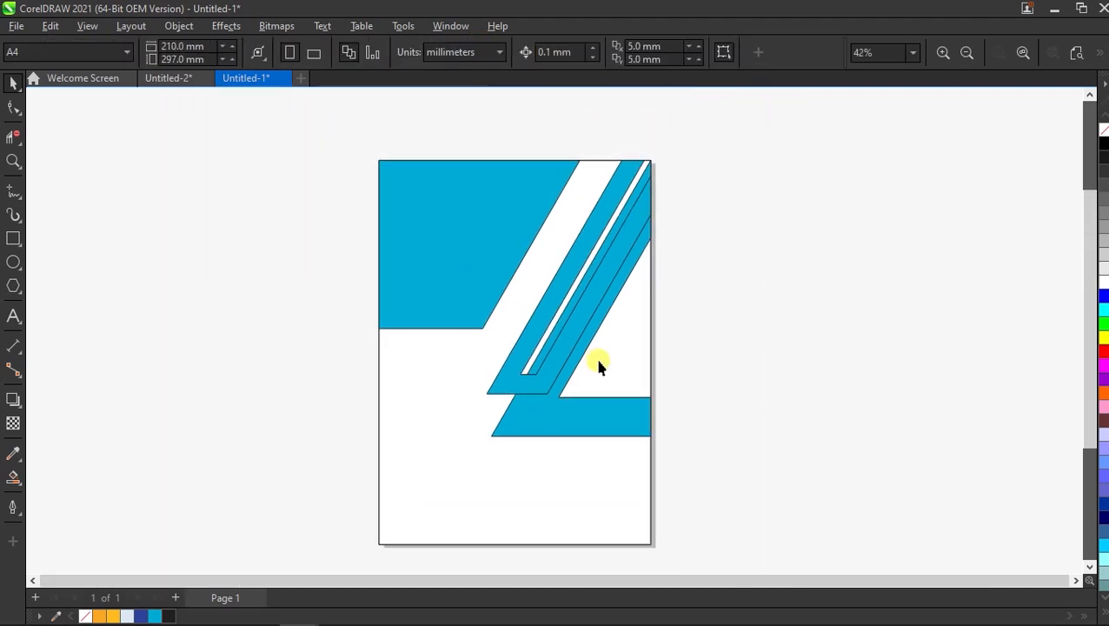
pyautogui.scroll(1, 757, 171)
pyautogui.rightClick(759, 171)
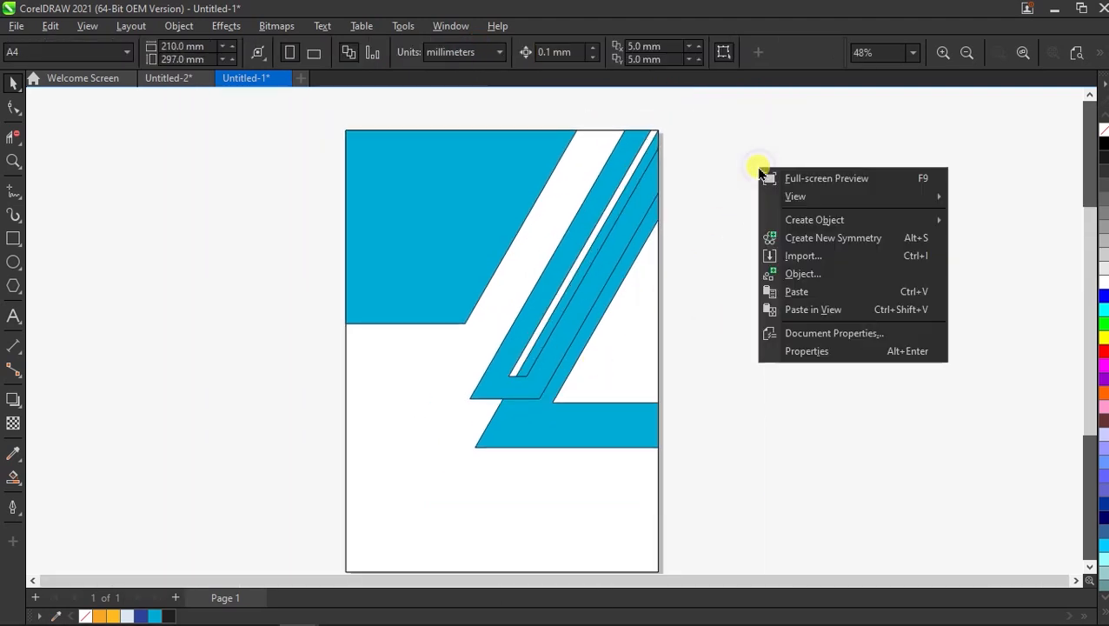
# Import the woman's removebg cutout photo and crop the empty left and right sides.
pyautogui.click(801, 256)
pyautogui.doubleClick(196, 146)
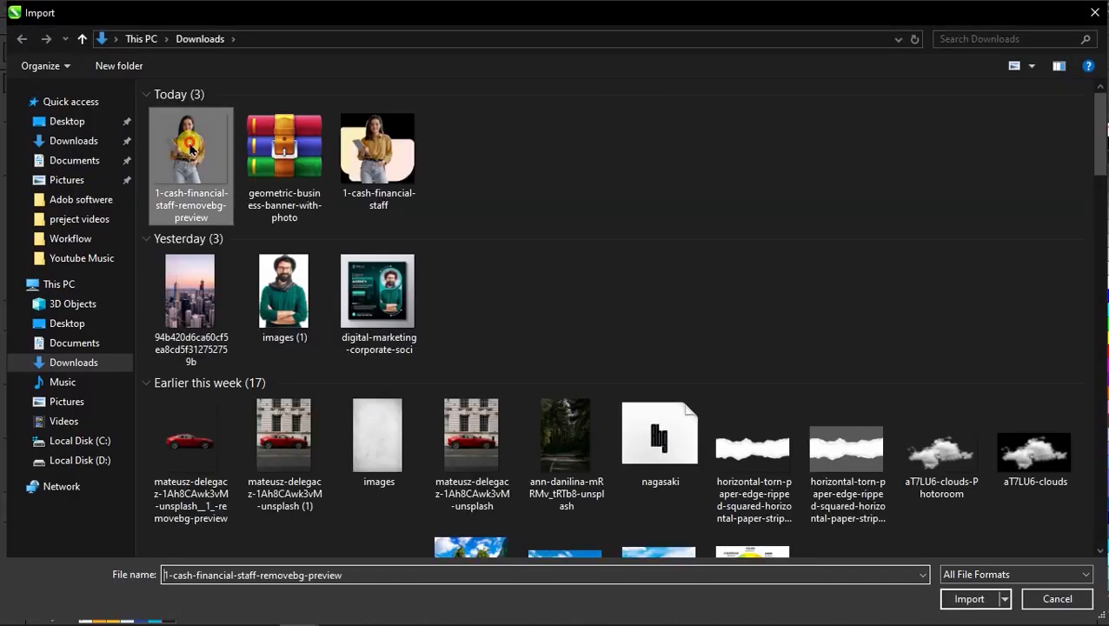
pyautogui.moveTo(660, 132); pyautogui.dragTo(948, 497)
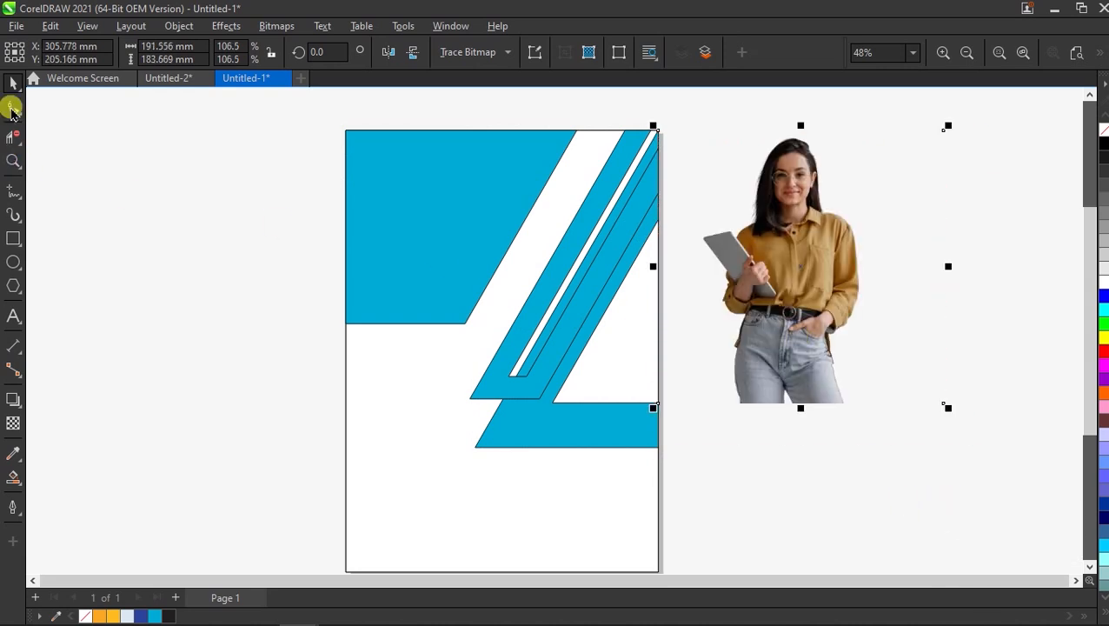
pyautogui.click(12, 110)
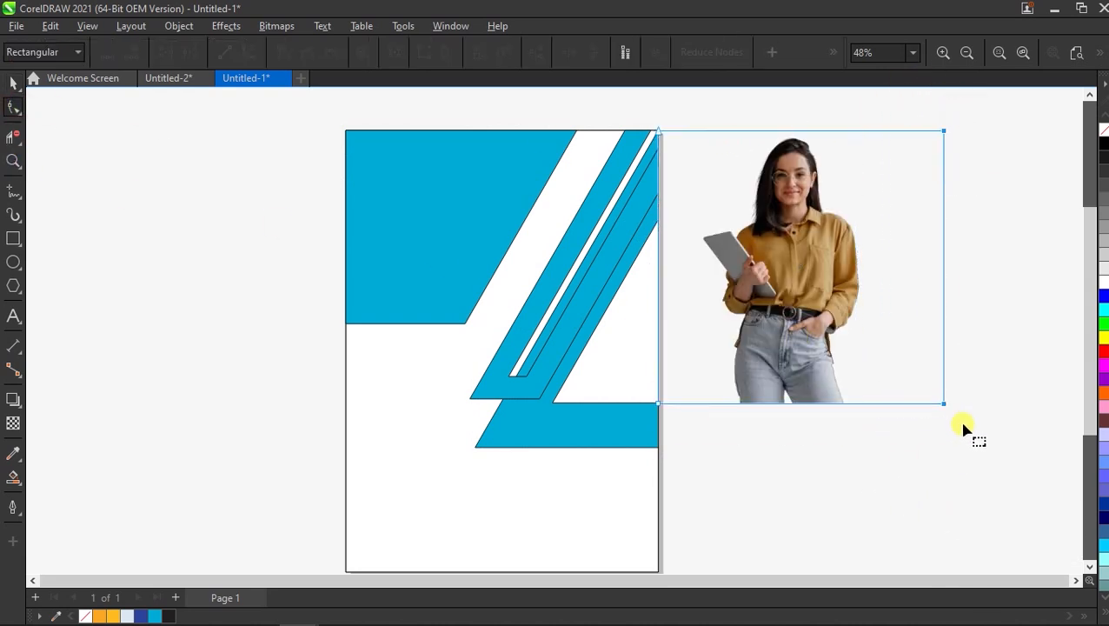
pyautogui.moveTo(943, 403); pyautogui.dragTo(869, 404)
pyautogui.moveTo(659, 404); pyautogui.dragTo(701, 405)
# Move the cutout photo onto the right side of the page.
pyautogui.click(13, 83)
pyautogui.moveTo(801, 259); pyautogui.dragTo(614, 259)
pyautogui.scroll(2, 632, 323)
pyautogui.scroll(-1, 633, 327)
pyautogui.moveTo(612, 339); pyautogui.dragTo(445, 349)
pyautogui.moveTo(447, 348); pyautogui.dragTo(594, 349)
pyautogui.scroll(1, 644, 347)
pyautogui.scroll(-1, 646, 339)
# Select the group of blue stripes and the bottom bar.
pyautogui.click(721, 304)
pyautogui.scroll(-1, 573, 461)
pyautogui.scroll(1, 574, 460)
pyautogui.click(573, 461)
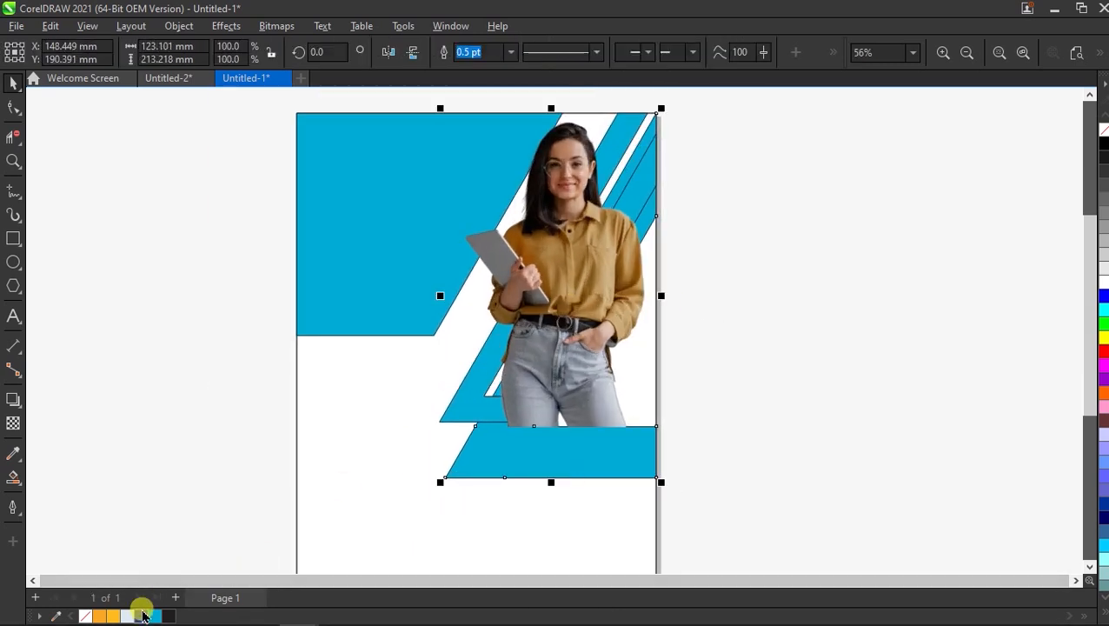
# Make the selected stripes, bottom bar and top-left block dark blue.
pyautogui.click(145, 614)
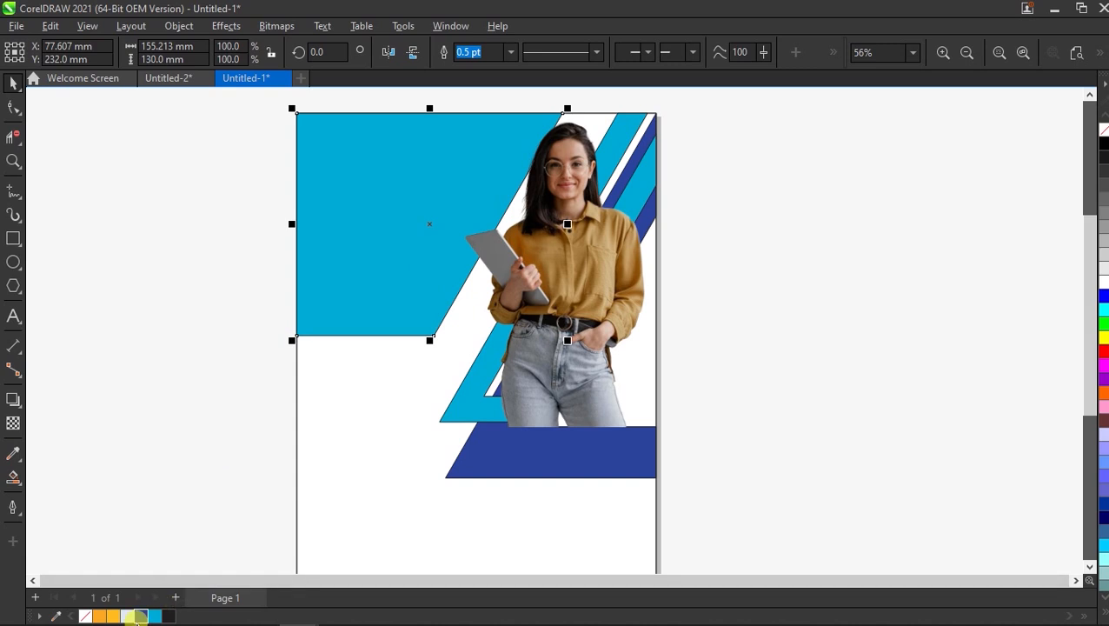
pyautogui.click(139, 616)
pyautogui.click(169, 470)
# Remove the fill from the light-blue stripes so only their outlines remain.
pyautogui.click(508, 297)
pyautogui.scroll(1, 717, 169)
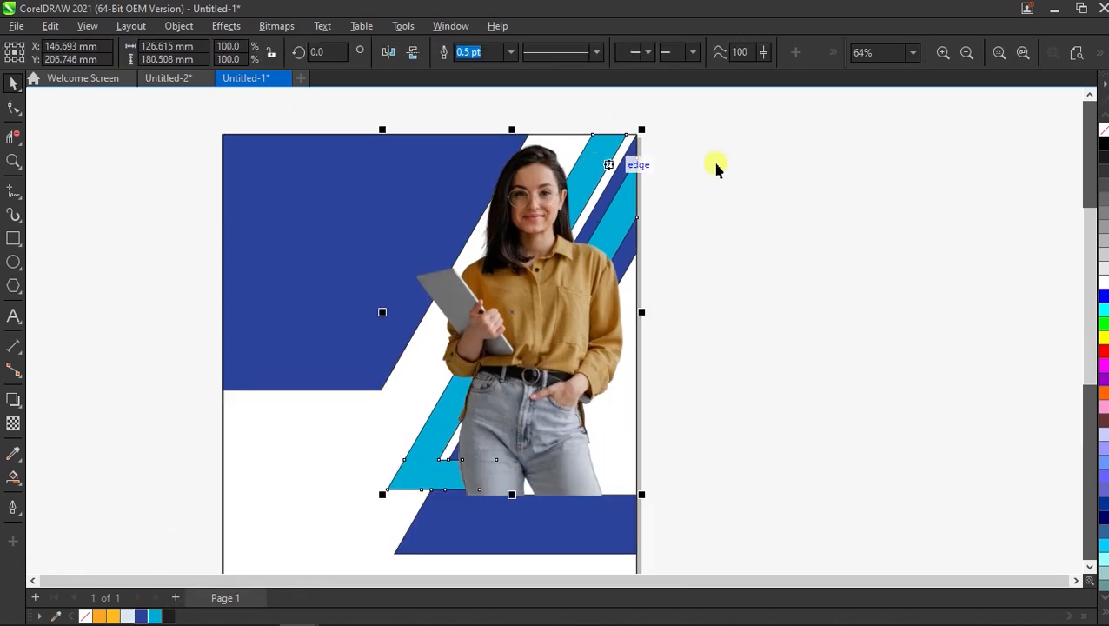
pyautogui.click(1102, 135)
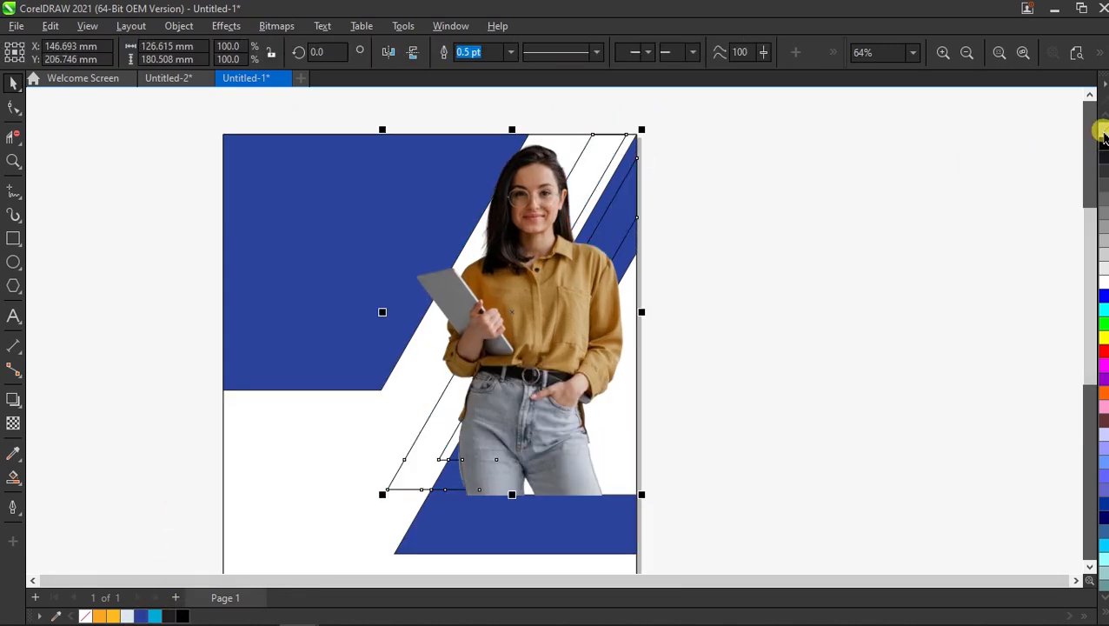
pyautogui.click(799, 218)
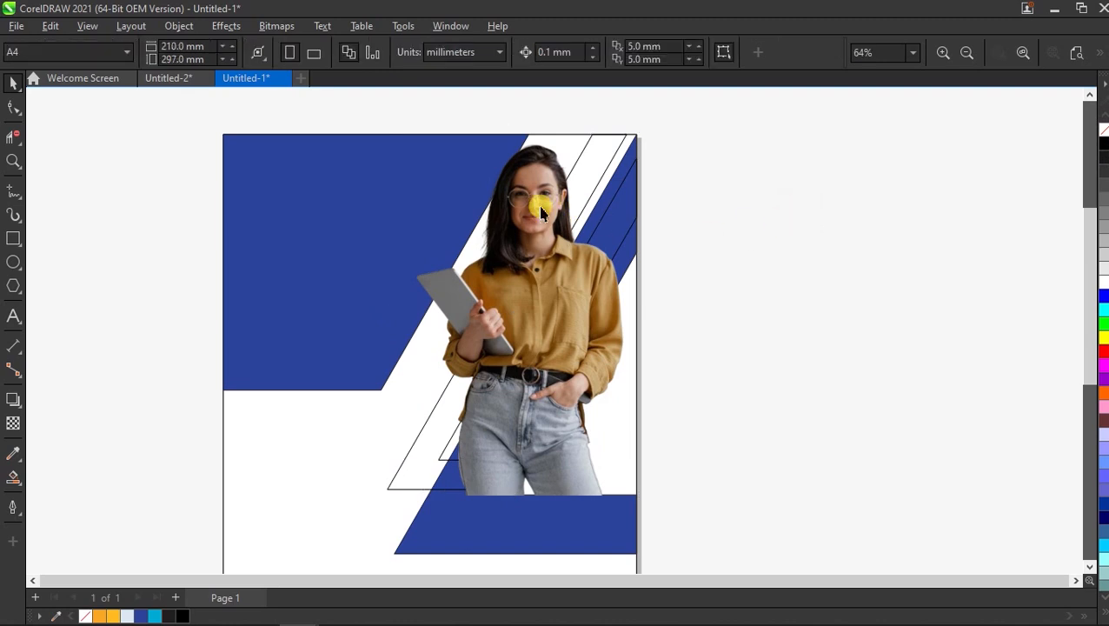
pyautogui.scroll(3, 606, 161)
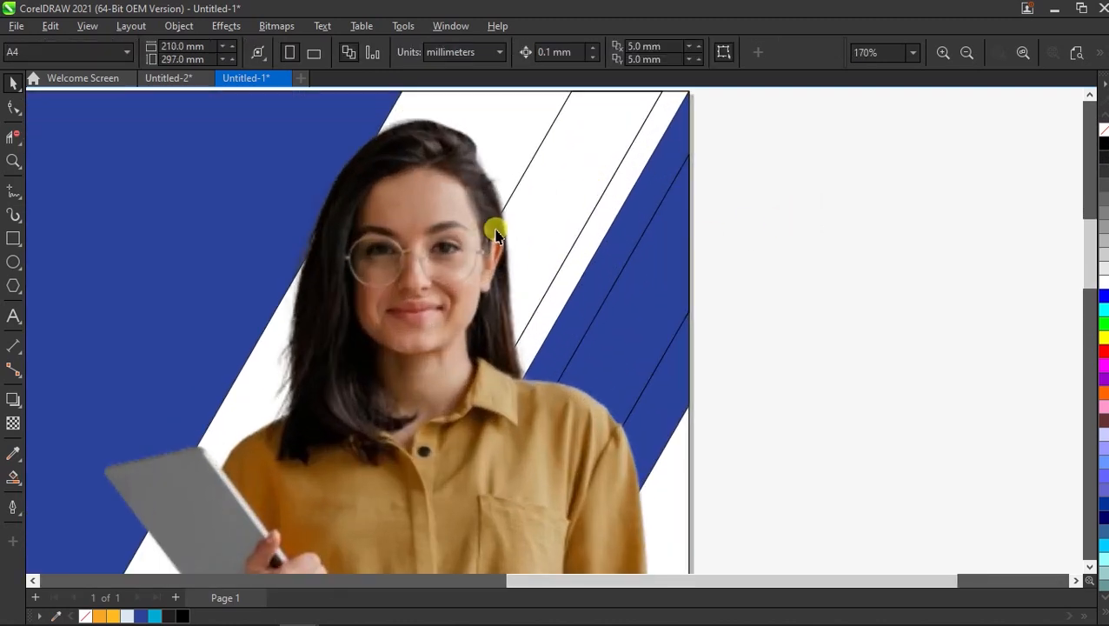
pyautogui.scroll(1, 495, 235)
pyautogui.click(13, 190)
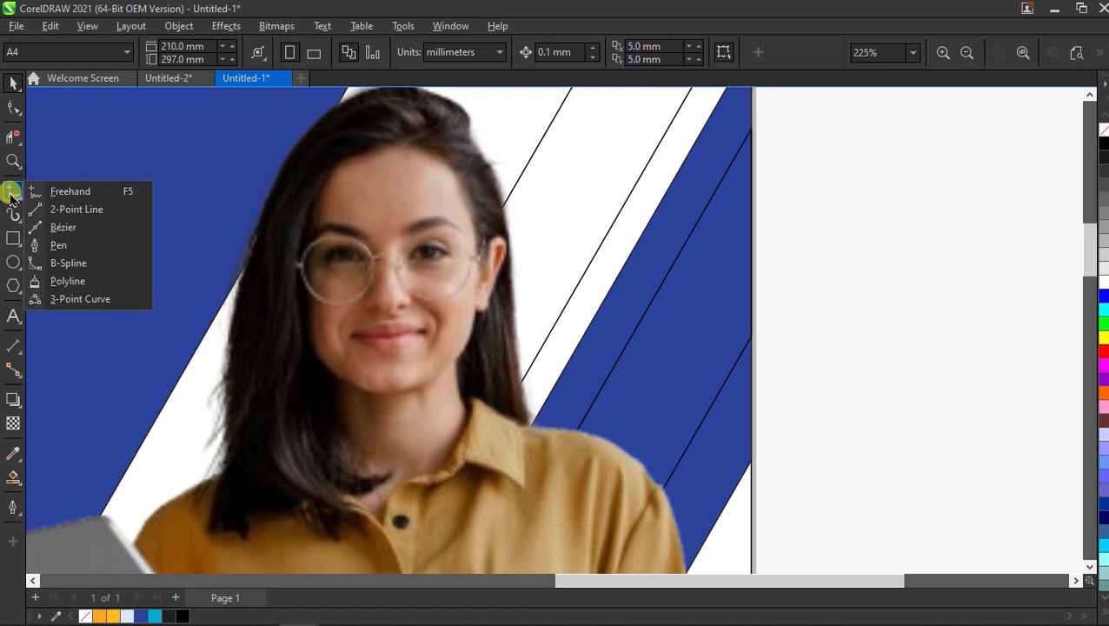
# Trace a B-spline curve down the woman's hair edge to her shoulder and bring it forward.
pyautogui.click(45, 264)
pyautogui.scroll(3, 537, 304)
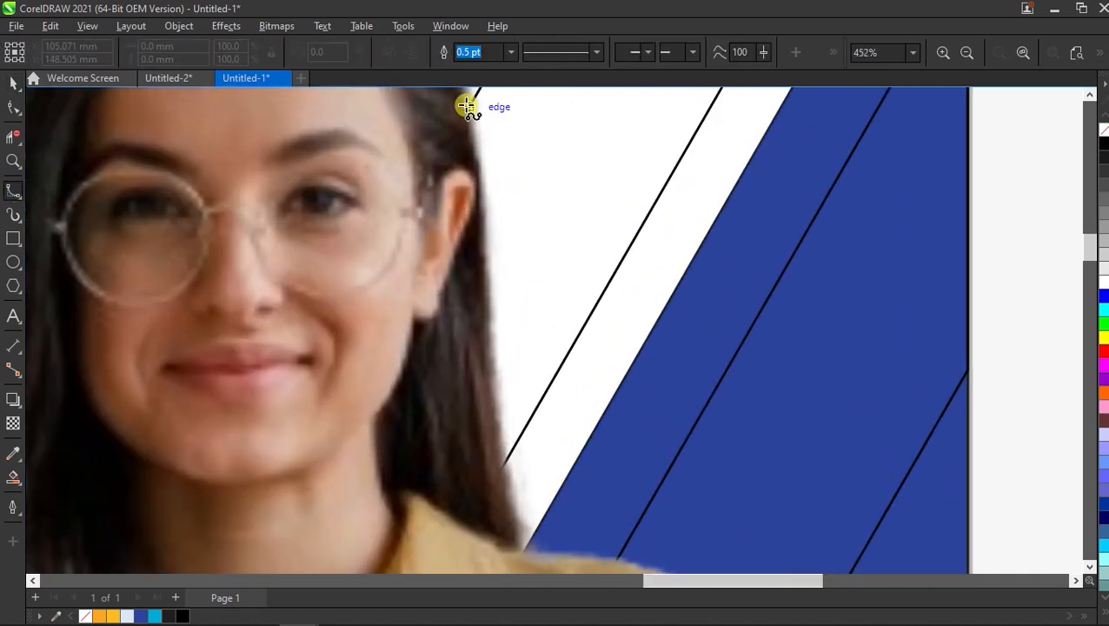
pyautogui.click(467, 111)
pyautogui.click(480, 162)
pyautogui.click(482, 221)
pyautogui.click(485, 294)
pyautogui.click(490, 340)
pyautogui.click(494, 388)
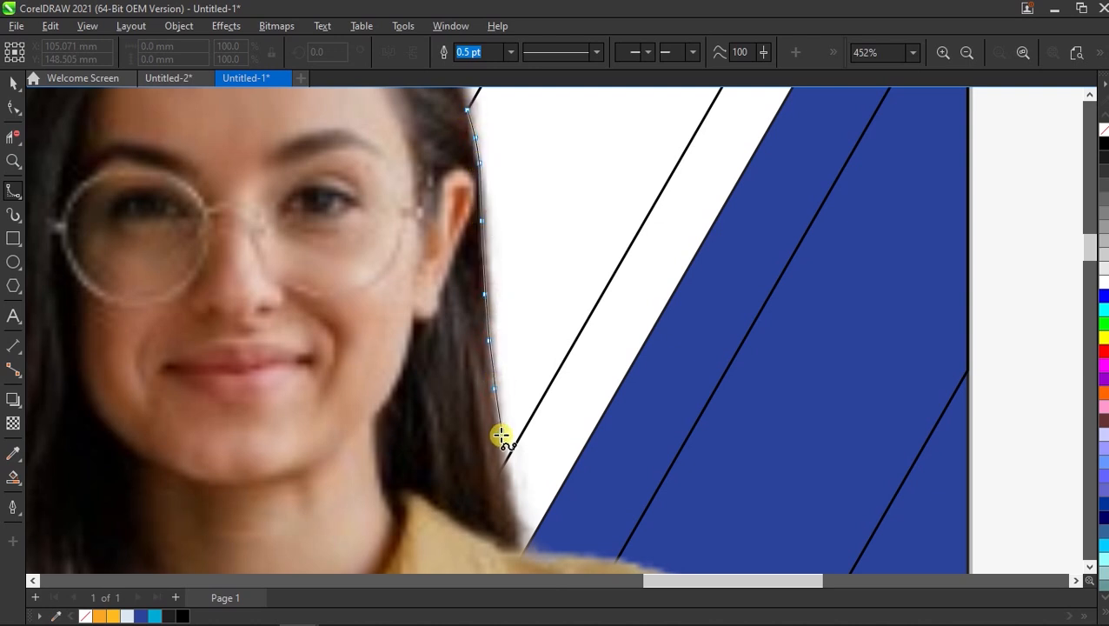
pyautogui.doubleClick(522, 493)
pyautogui.scroll(-2, 516, 495)
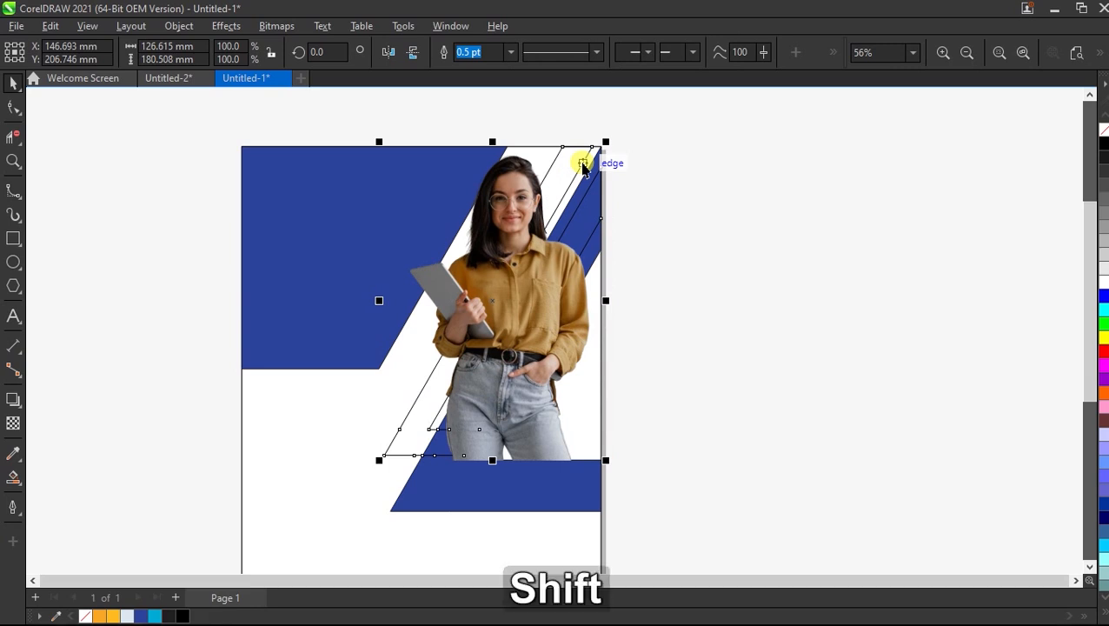
pyautogui.hotkey('shift', 'pageup')
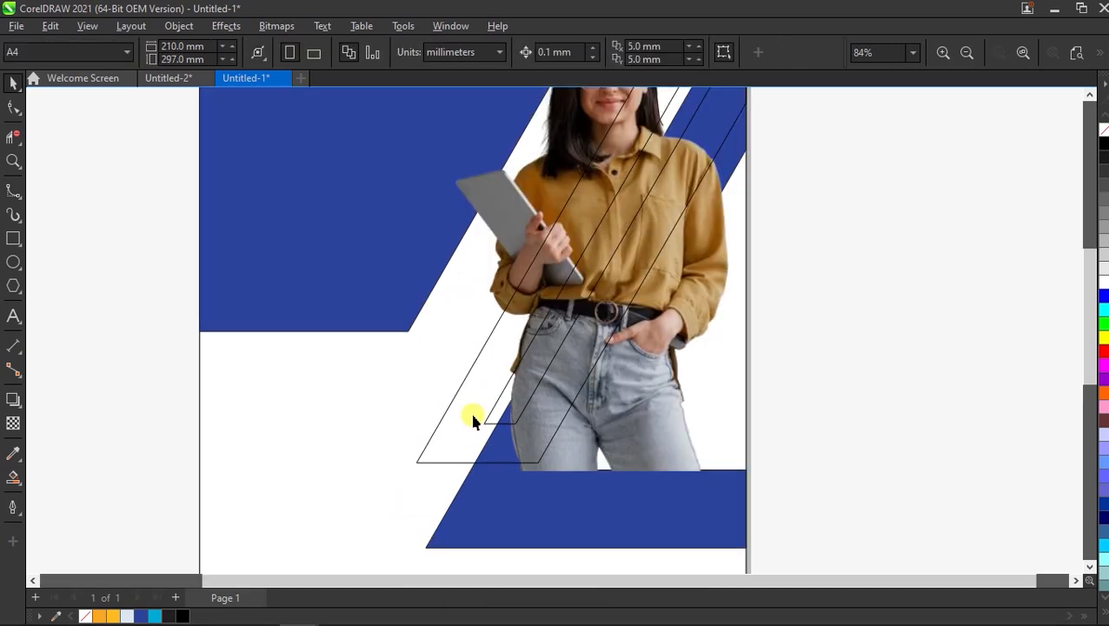
pyautogui.scroll(-3, 464, 447)
pyautogui.scroll(3, 488, 398)
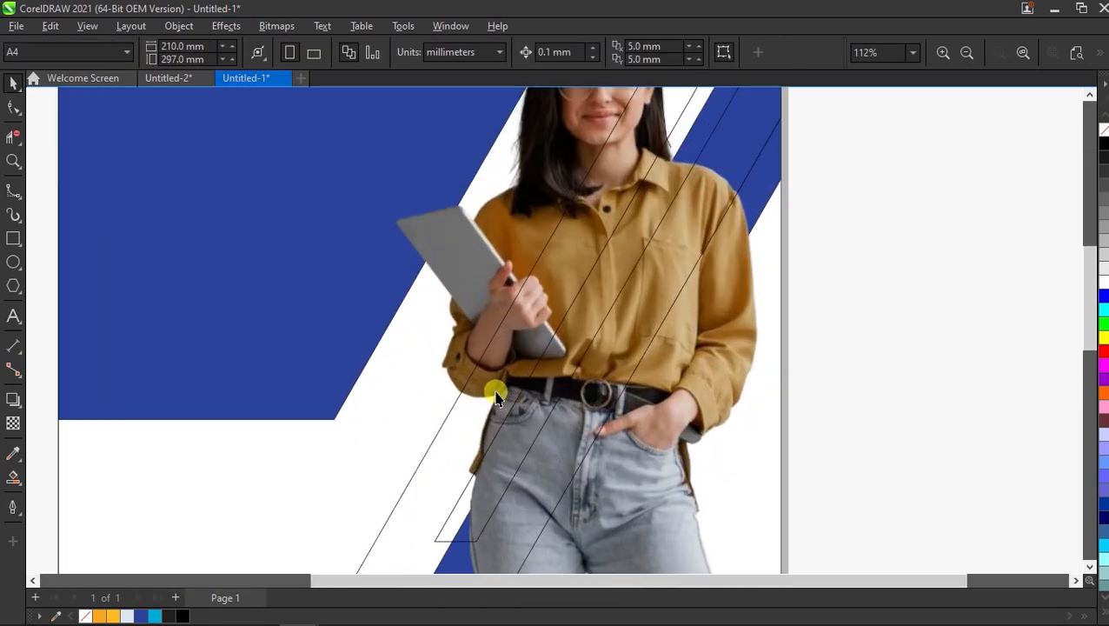
# Trace a Bézier curve along the sleeve, shirt and jeans edge.
pyautogui.click(12, 191)
pyautogui.scroll(3, 522, 436)
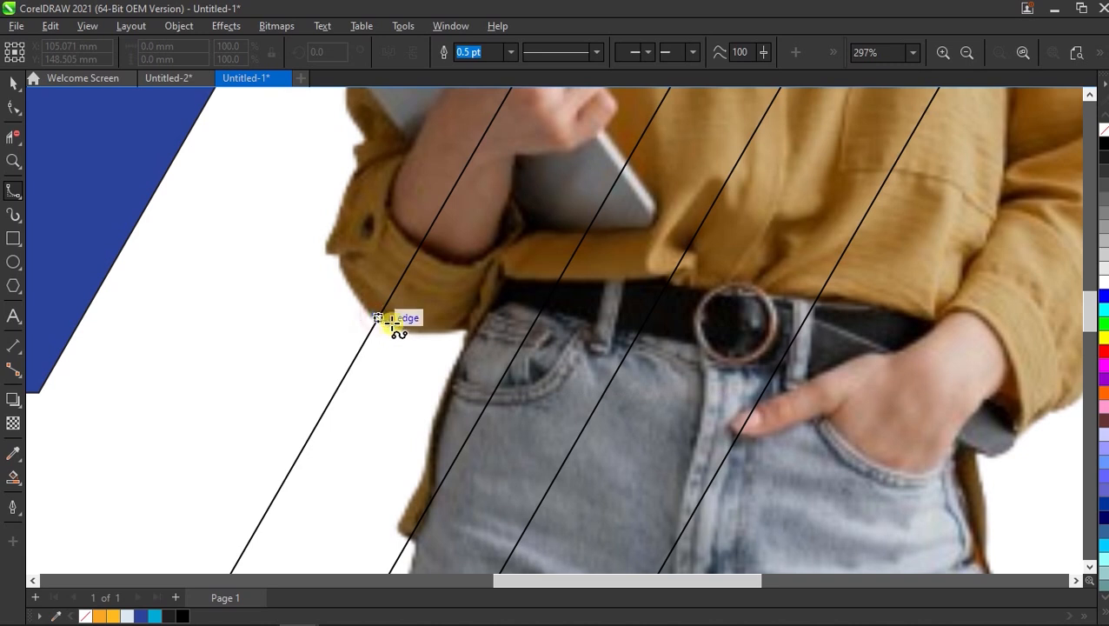
pyautogui.moveTo(436, 332); pyautogui.dragTo(459, 333)
pyautogui.click(444, 392)
pyautogui.click(435, 423)
pyautogui.click(429, 470)
pyautogui.click(414, 494)
pyautogui.click(397, 525)
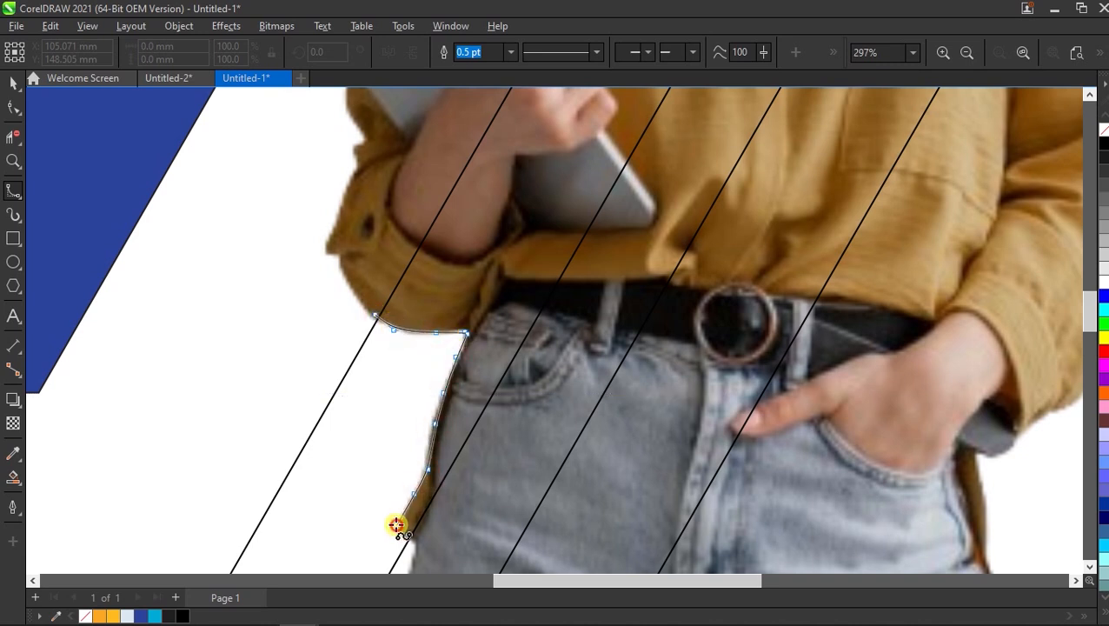
pyautogui.click(421, 552)
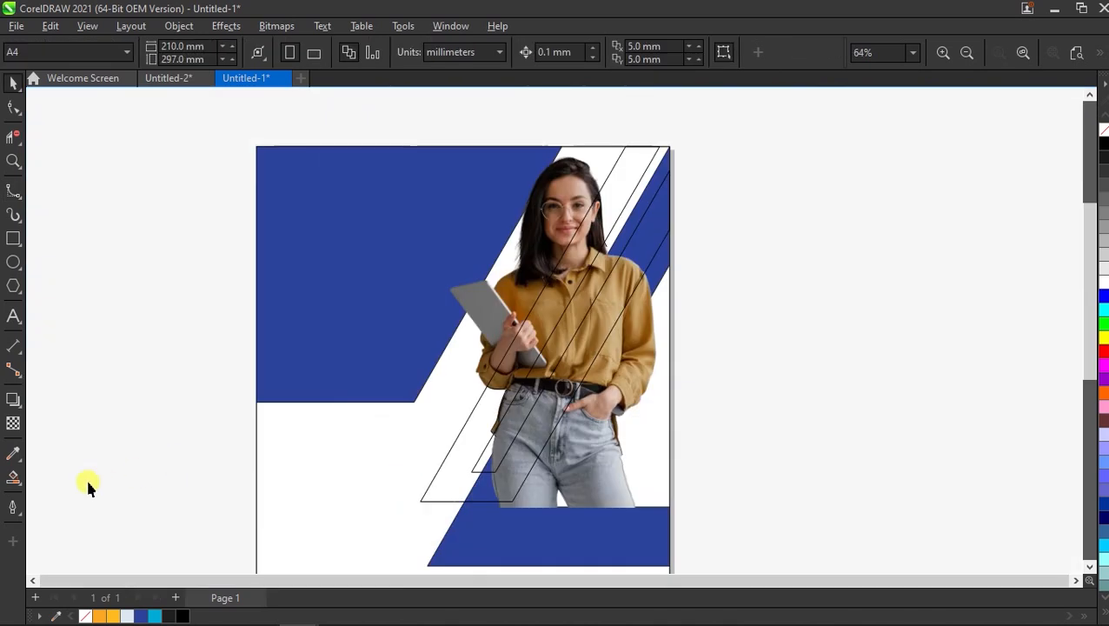
# Smart Fill the four diagonal strip regions beside the woman with cyan.
pyautogui.click(17, 476)
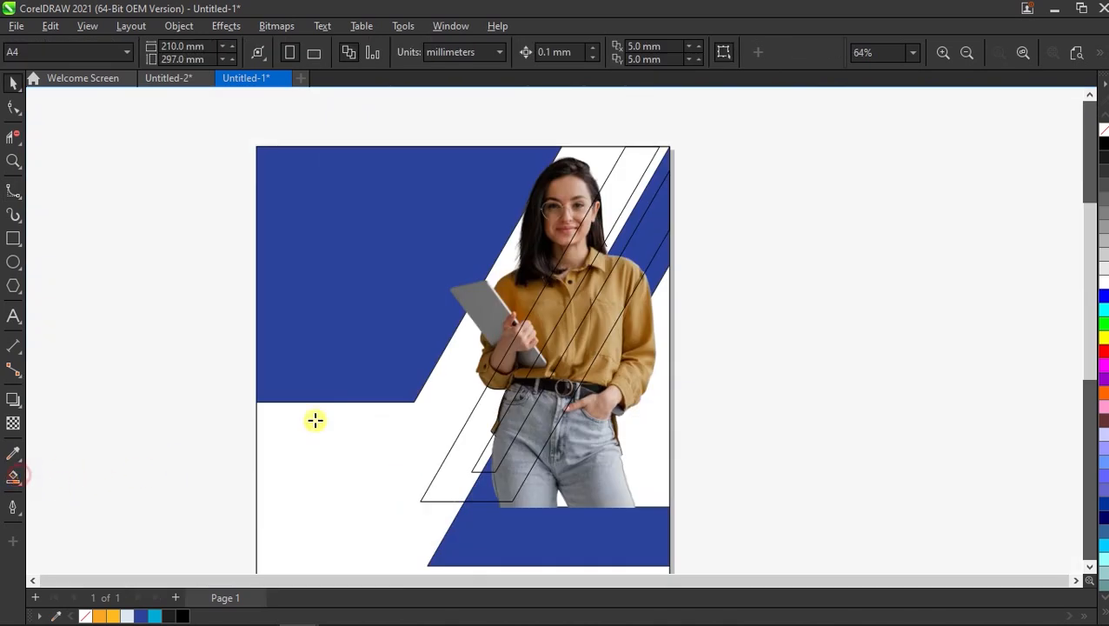
pyautogui.click(632, 266)
pyautogui.click(609, 201)
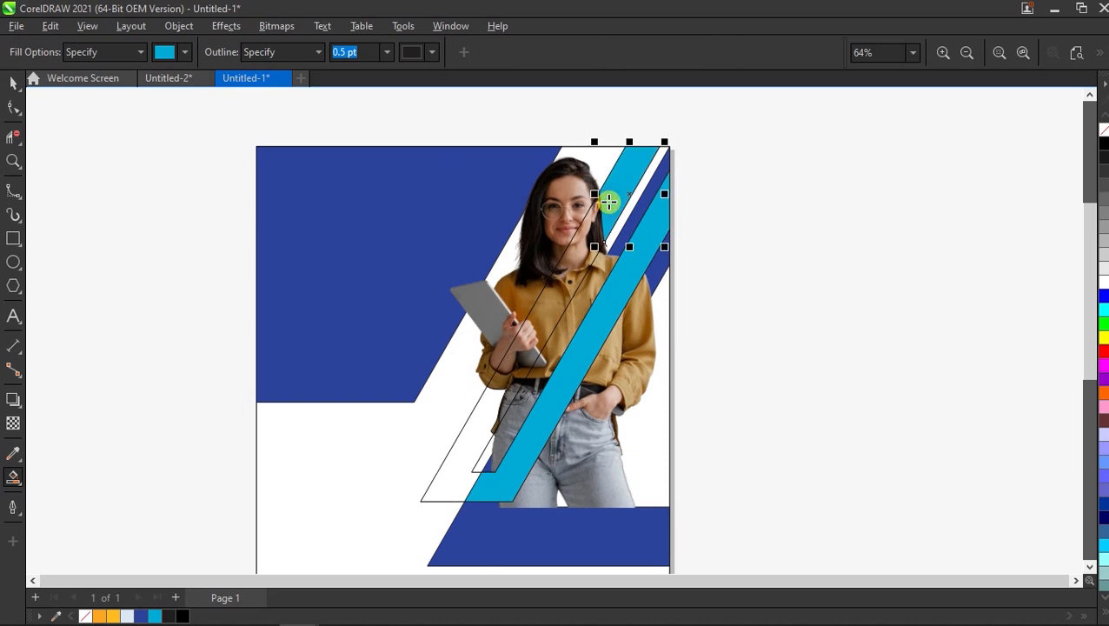
pyautogui.click(465, 445)
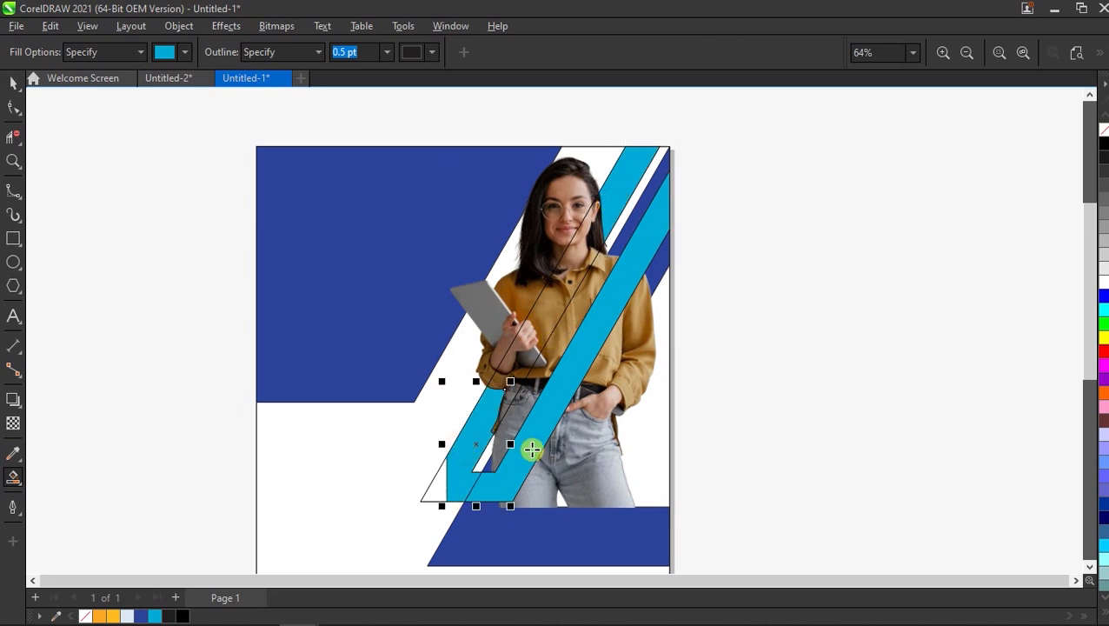
pyautogui.click(441, 494)
# Delete the original outline shape and the leftover outline objects.
pyautogui.press('space')
pyautogui.click(780, 299)
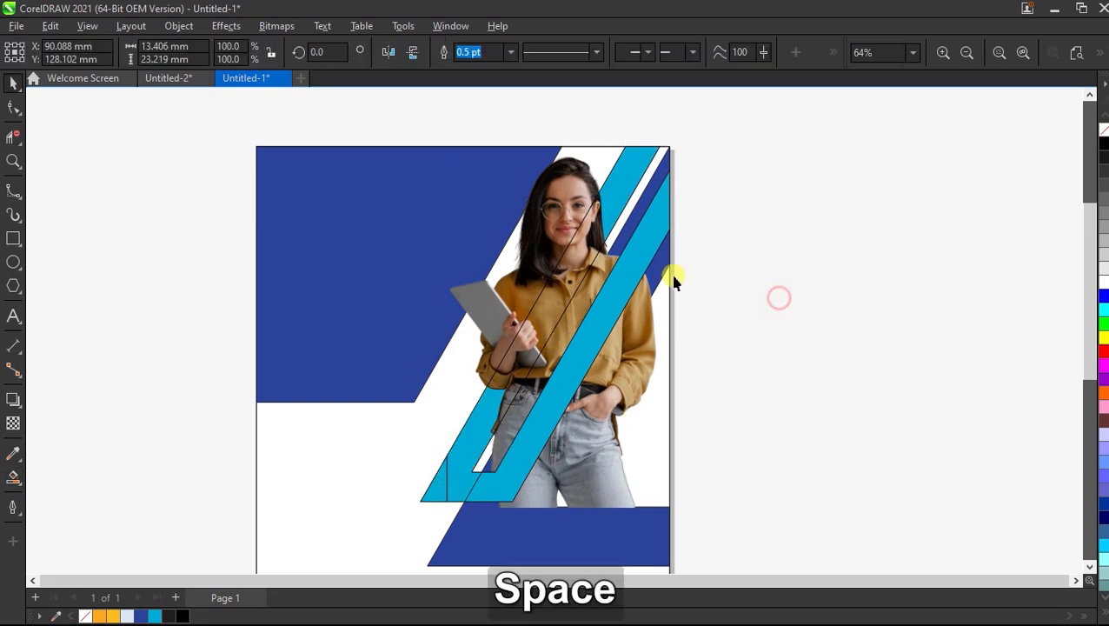
pyautogui.moveTo(565, 255); pyautogui.dragTo(785, 255)
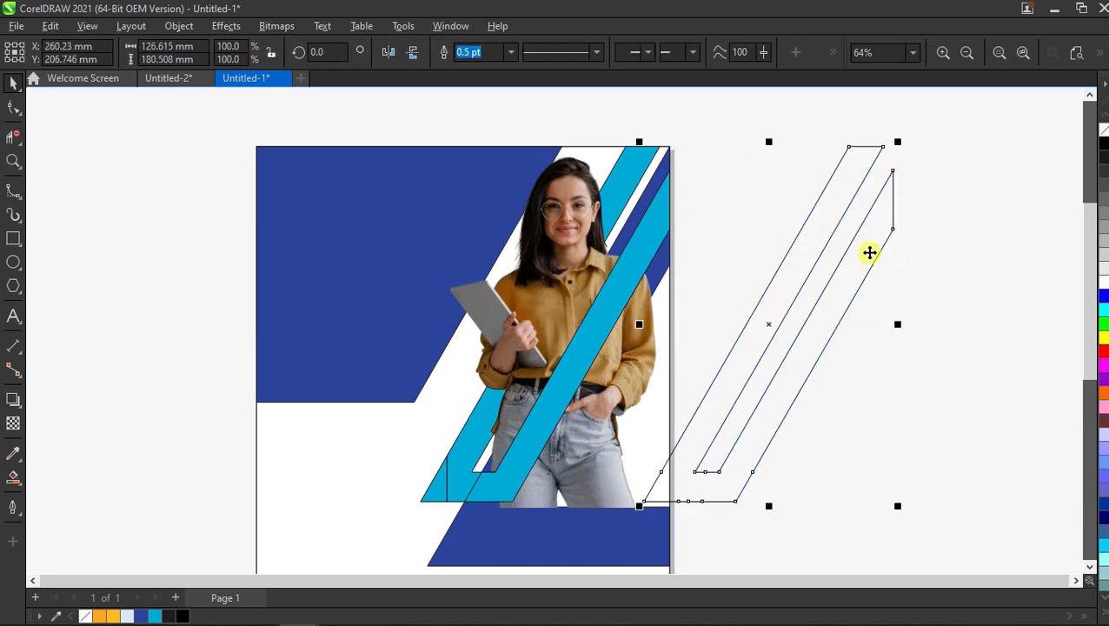
pyautogui.press('Delete')
pyautogui.moveTo(832, 169); pyautogui.dragTo(511, 306)
pyautogui.press('Delete')
pyautogui.moveTo(778, 320); pyautogui.dragTo(426, 484)
pyautogui.press('Delete')
pyautogui.scroll(3, 443, 489)
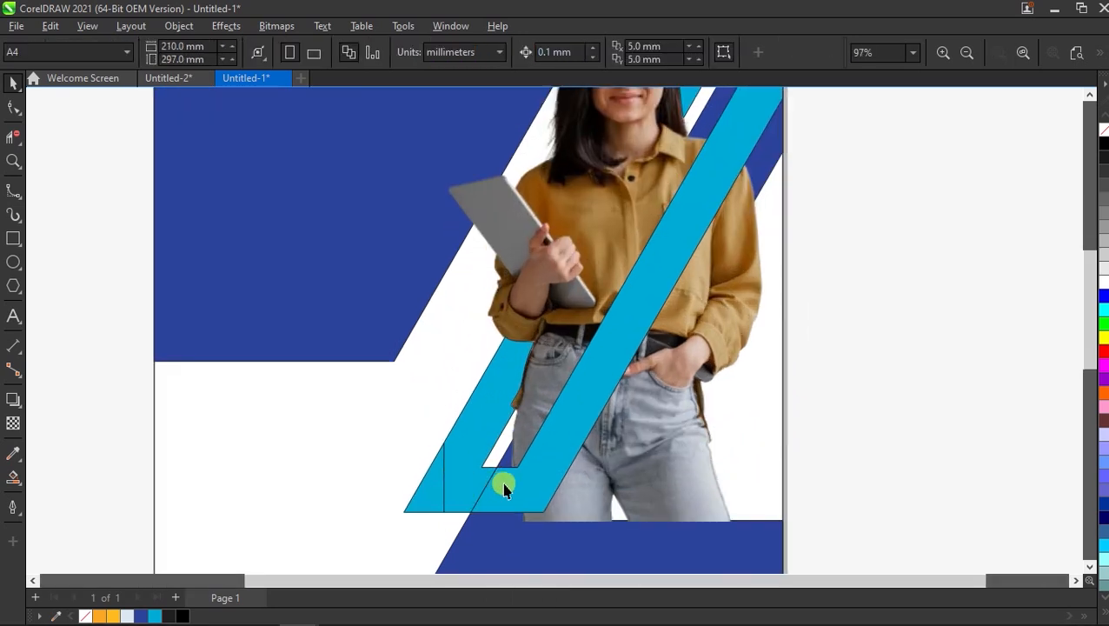
# Weld the lower cyan stripe pieces and small triangle into one shape.
pyautogui.click(484, 479)
pyautogui.press('shift')
pyautogui.scroll(-3, 498, 462)
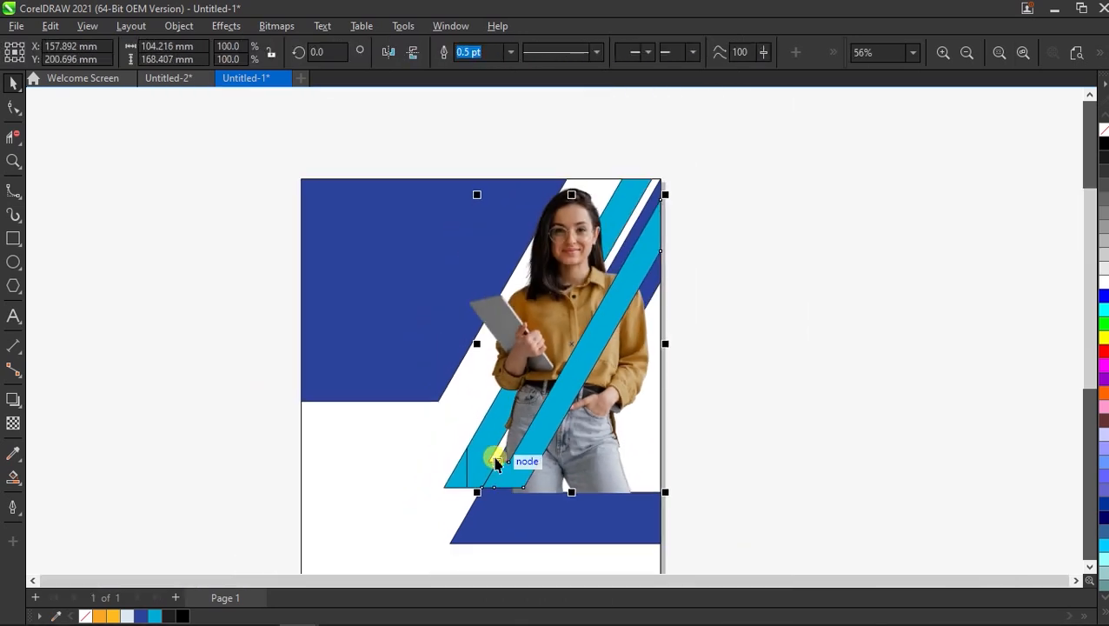
pyautogui.keyDown('shift'); pyautogui.click(477, 449); pyautogui.keyUp('shift')
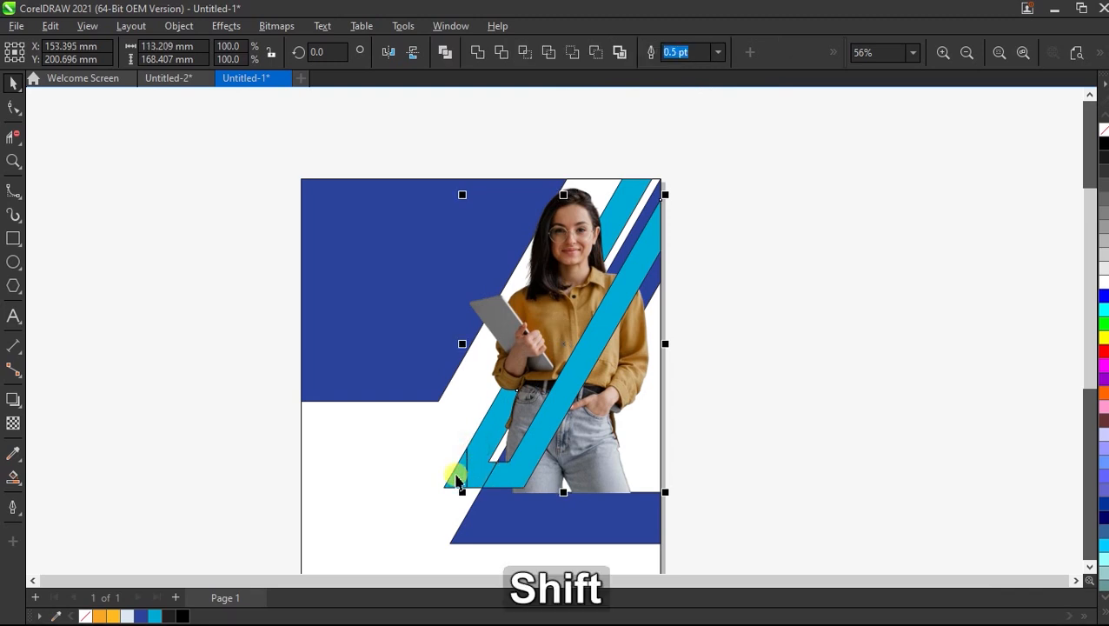
pyautogui.keyDown('shift'); pyautogui.click(456, 480); pyautogui.keyUp('shift')
pyautogui.click(477, 52)
# Weld the top-right stripe piece into the merged stripe shape.
pyautogui.click(709, 224)
pyautogui.click(624, 198)
pyautogui.keyDown('shift'); pyautogui.click(650, 253); pyautogui.keyUp('shift')
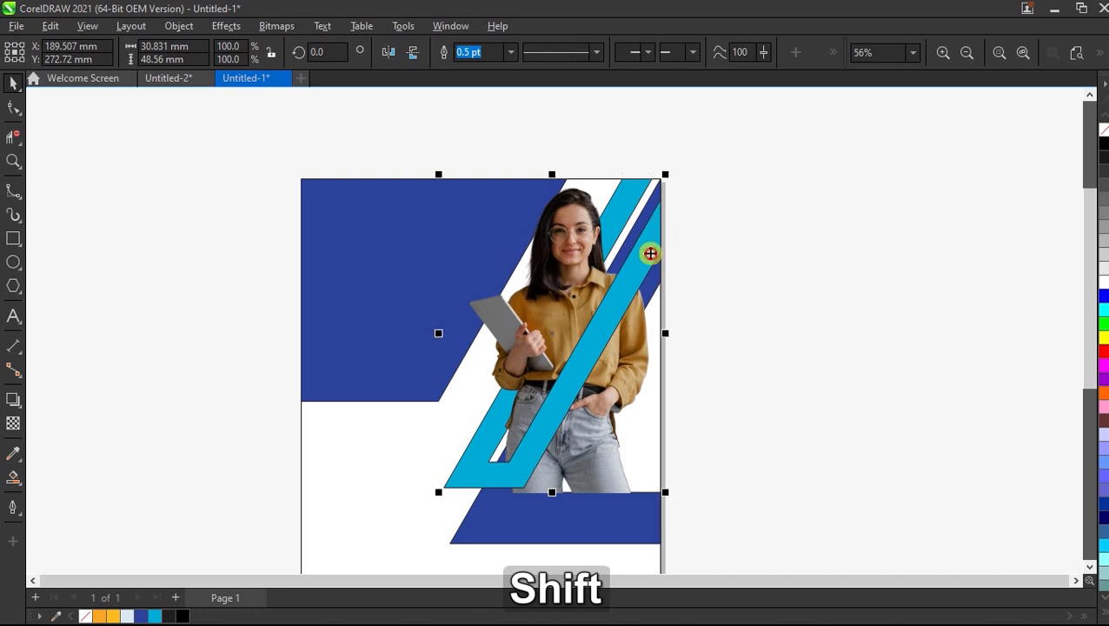
pyautogui.click(477, 51)
pyautogui.hotkey('shift', 'F2')
pyautogui.click(791, 230)
pyautogui.click(639, 321)
pyautogui.scroll(-1, 561, 284)
# Give the merged stripe a diagonal orange-to-yellow-orange interactive gradient fill.
pyautogui.click(12, 478)
pyautogui.click(91, 478)
pyautogui.moveTo(658, 165); pyautogui.dragTo(477, 467)
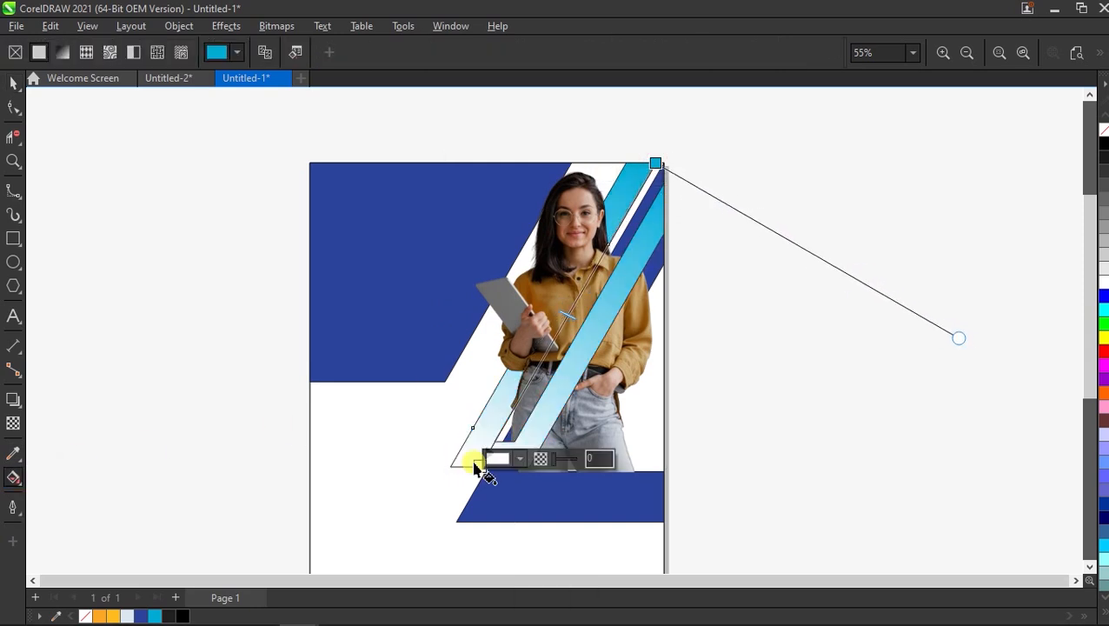
pyautogui.click(100, 613)
pyautogui.click(480, 467)
pyautogui.click(114, 616)
pyautogui.scroll(-1, 300, 451)
pyautogui.click(13, 84)
pyautogui.click(206, 231)
pyautogui.scroll(1, 574, 329)
pyautogui.scroll(-1, 574, 328)
pyautogui.moveTo(776, 158); pyautogui.dragTo(419, 471)
# Remove the stripes' outlines and draw a straight diagonal Freehand line across the lower page.
pyautogui.rightClick(1103, 129)
pyautogui.click(782, 260)
pyautogui.click(17, 198)
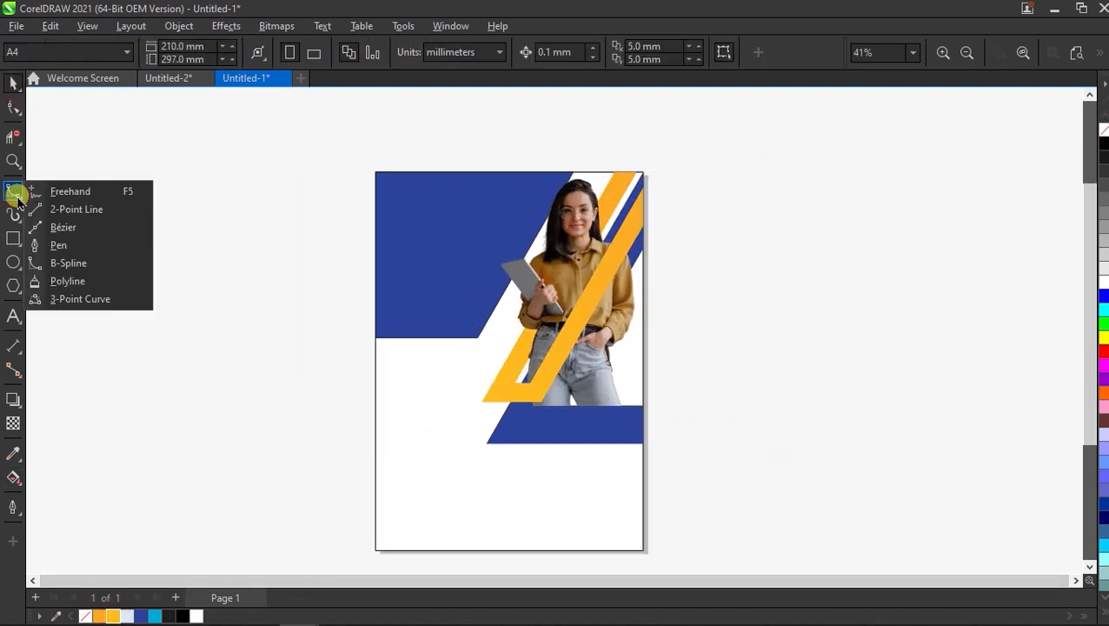
pyautogui.click(55, 192)
pyautogui.click(708, 361)
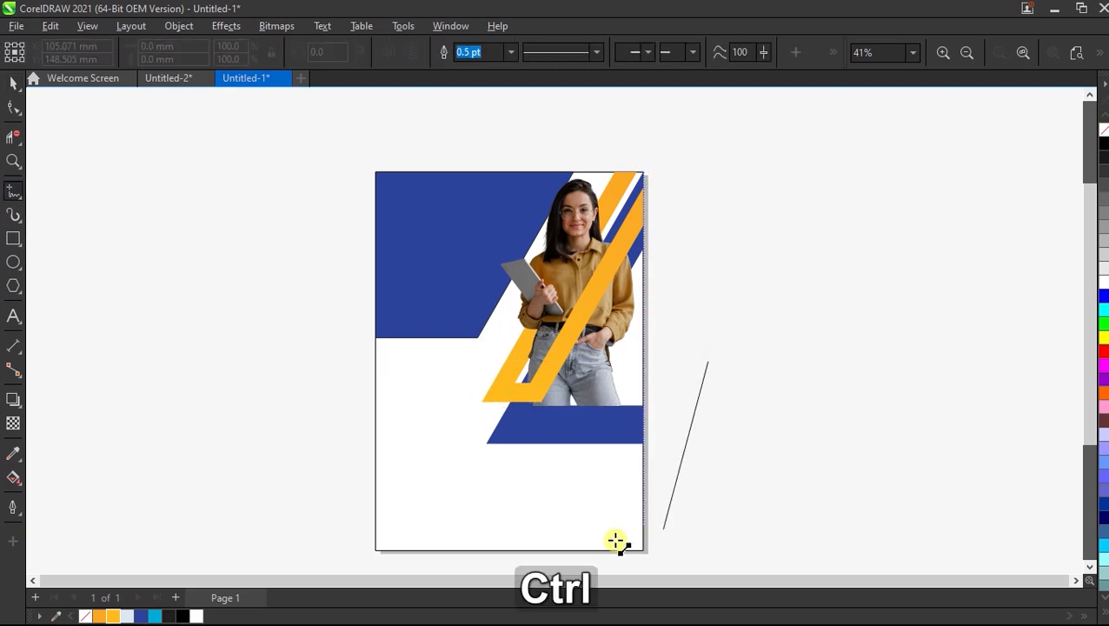
pyautogui.click(574, 565)
pyautogui.press('space')
pyautogui.moveTo(650, 431); pyautogui.dragTo(508, 427)
pyautogui.scroll(1, 518, 419)
pyautogui.click(730, 383)
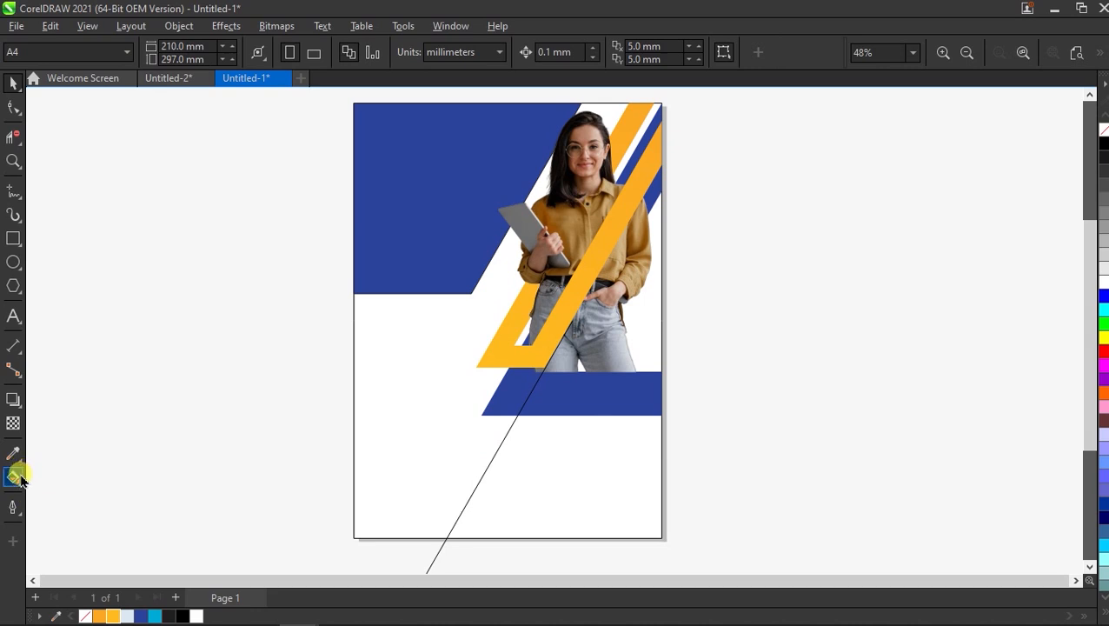
# Smart Fill the area right of the line, recolour it pale blue, and delete the line.
pyautogui.click(16, 477)
pyautogui.click(34, 497)
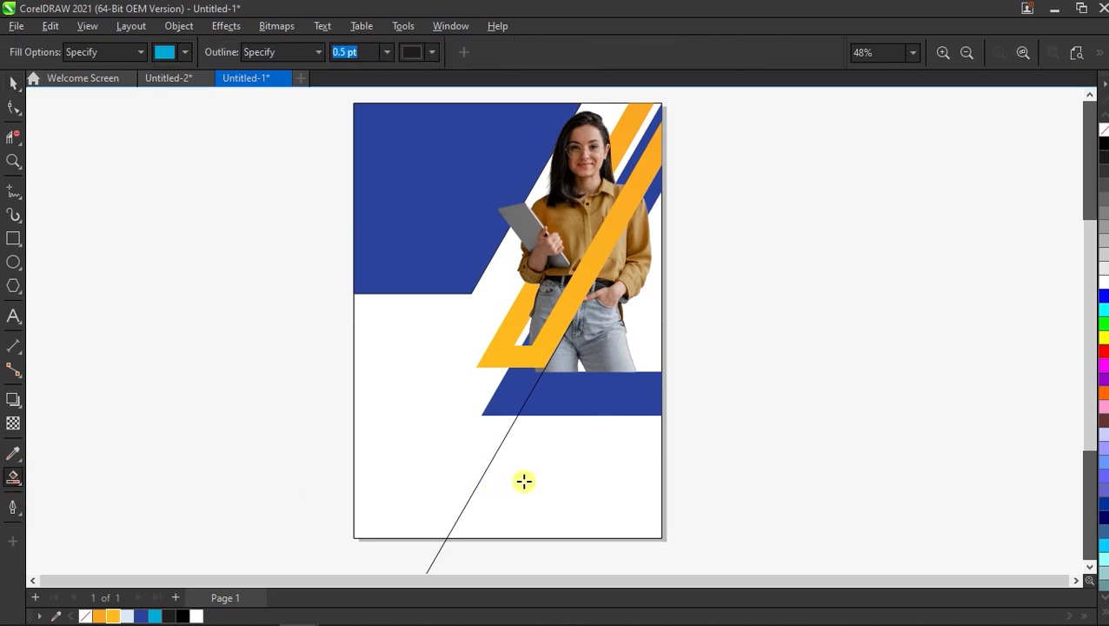
pyautogui.click(530, 480)
pyautogui.press('space')
pyautogui.click(444, 554)
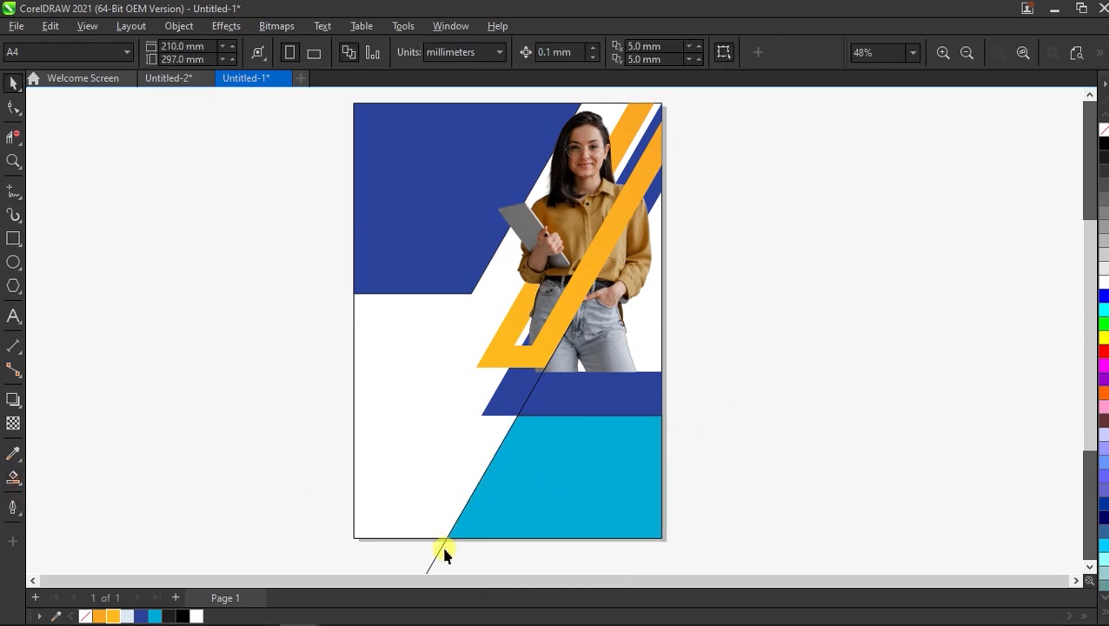
pyautogui.moveTo(437, 555); pyautogui.dragTo(383, 546)
pyautogui.press('Delete')
pyautogui.click(523, 476)
pyautogui.click(128, 617)
pyautogui.click(195, 523)
pyautogui.click(543, 478)
pyautogui.click(821, 339)
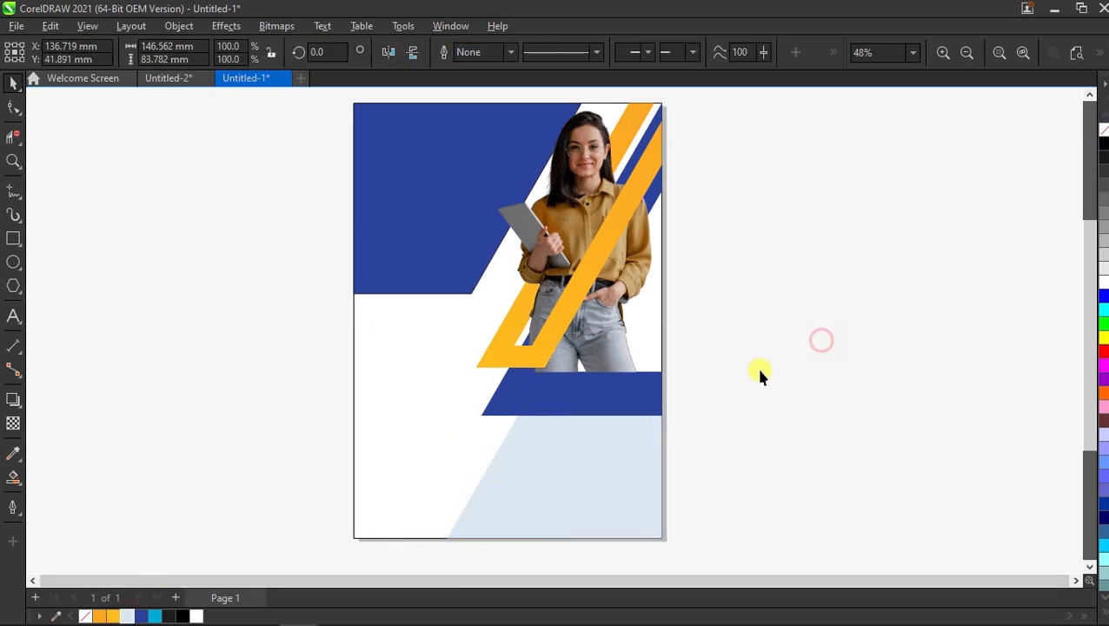
pyautogui.click(13, 246)
# Draw a wide bar across the page bottom and Smart Fill its left and right parts.
pyautogui.moveTo(355, 498)
pyautogui.mouseDown()
pyautogui.moveTo(513, 525)
pyautogui.moveTo(663, 533)
pyautogui.mouseUp()
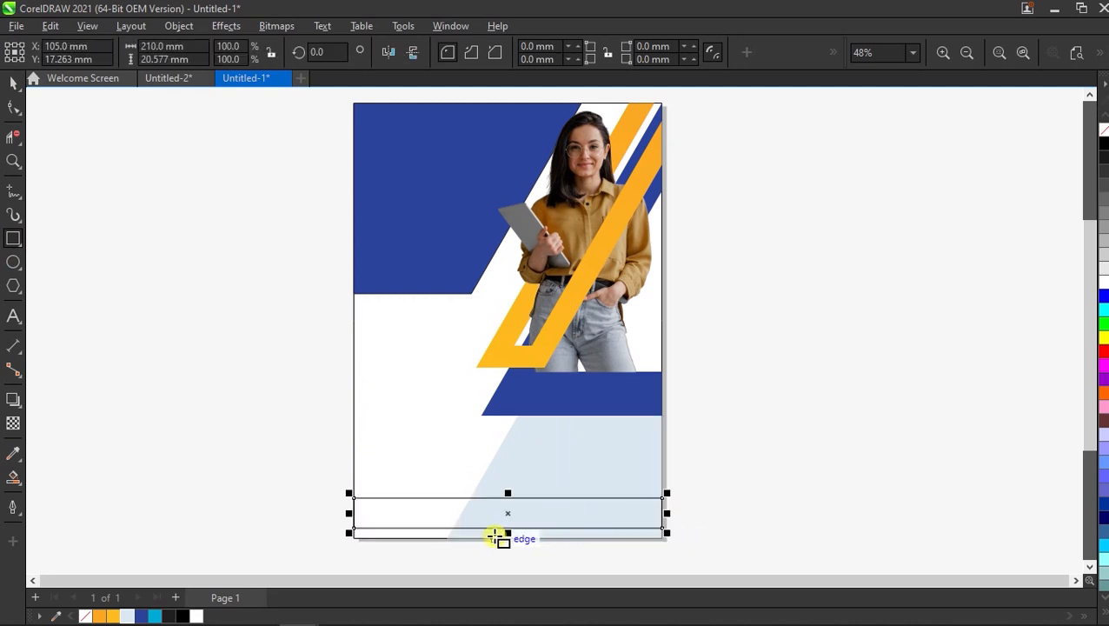
pyautogui.scroll(1, 493, 537)
pyautogui.press('space')
pyautogui.click(237, 452)
pyautogui.click(19, 479)
pyautogui.click(426, 512)
pyautogui.click(536, 510)
# Colour the bar's right part blue and left part orange, with no outlines.
pyautogui.press('space')
pyautogui.click(490, 508)
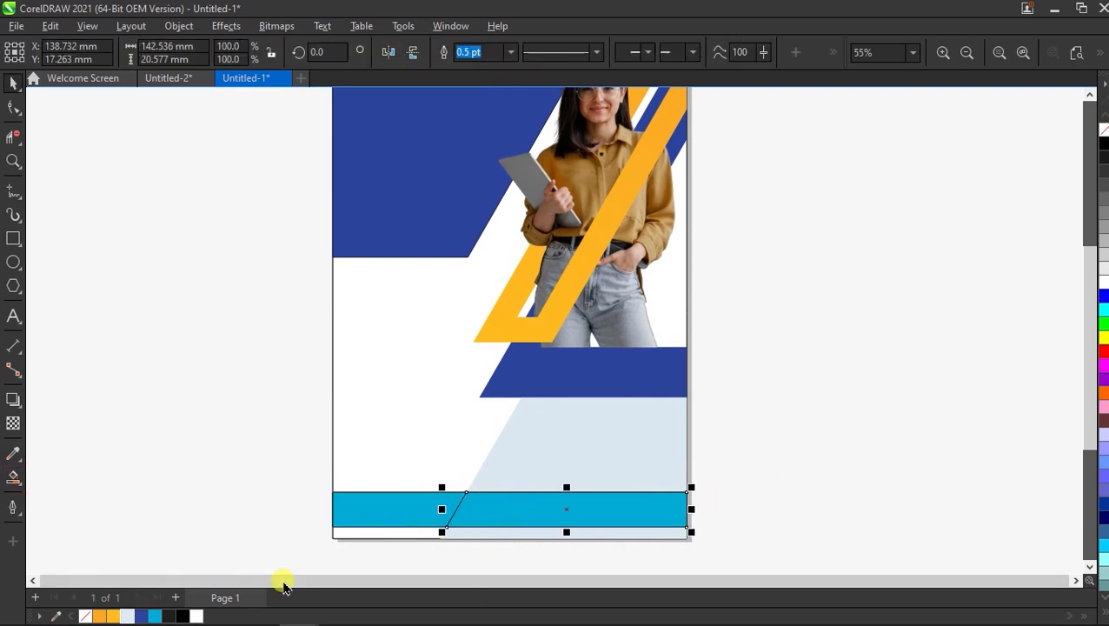
pyautogui.click(141, 616)
pyautogui.click(369, 511)
pyautogui.click(100, 615)
pyautogui.click(218, 512)
pyautogui.moveTo(290, 476); pyautogui.dragTo(753, 542)
pyautogui.rightClick(1103, 130)
pyautogui.click(860, 316)
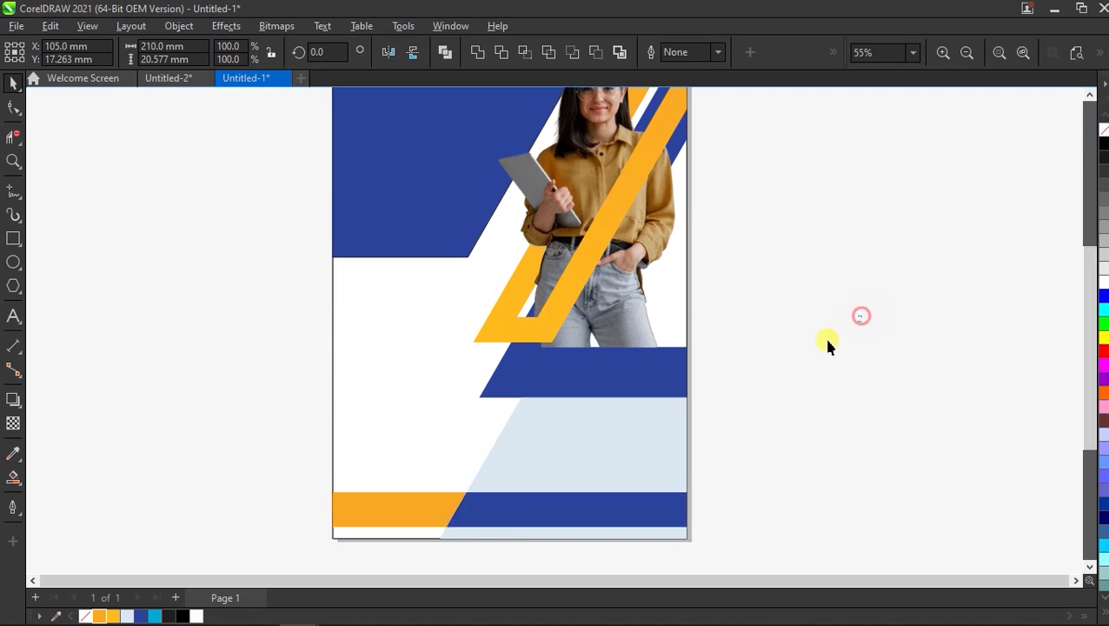
pyautogui.scroll(-2, 507, 482)
# Remove outlines from the upper shapes and group all flyer objects with Ctrl+G.
pyautogui.moveTo(342, 200); pyautogui.dragTo(699, 455)
pyautogui.rightClick(1104, 130)
pyautogui.press('Escape')
pyautogui.click(441, 418)
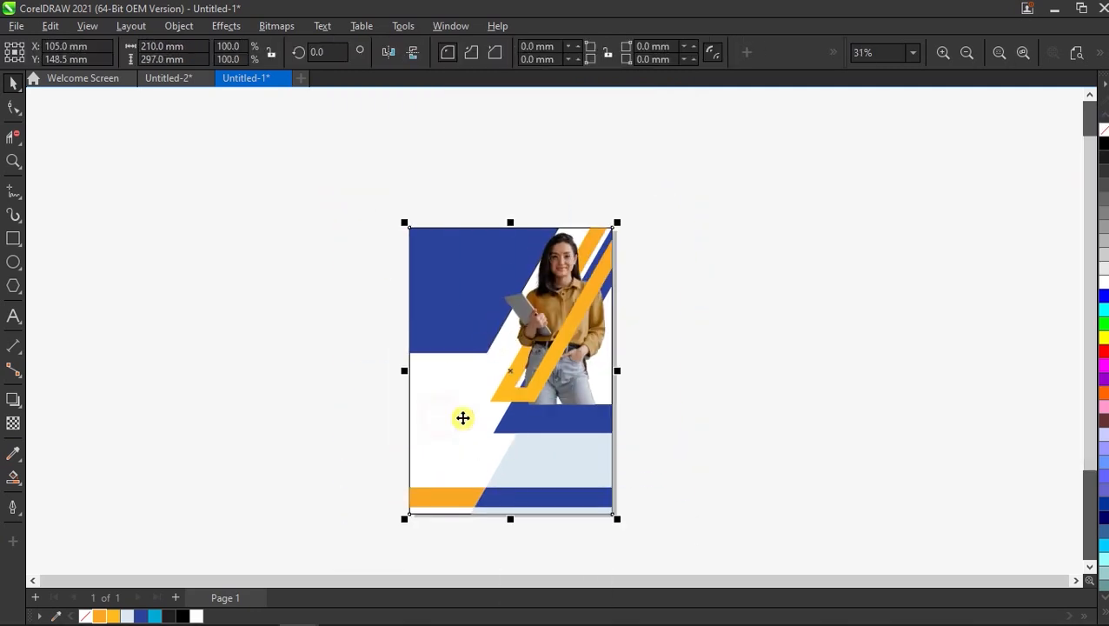
pyautogui.moveTo(711, 163); pyautogui.dragTo(399, 521)
pyautogui.hotkey('ctrl', 'g')
pyautogui.click(998, 52)
# Show the finished Untitled-2 Business Flyer in Full-Screen Preview.
pyautogui.click(864, 250)
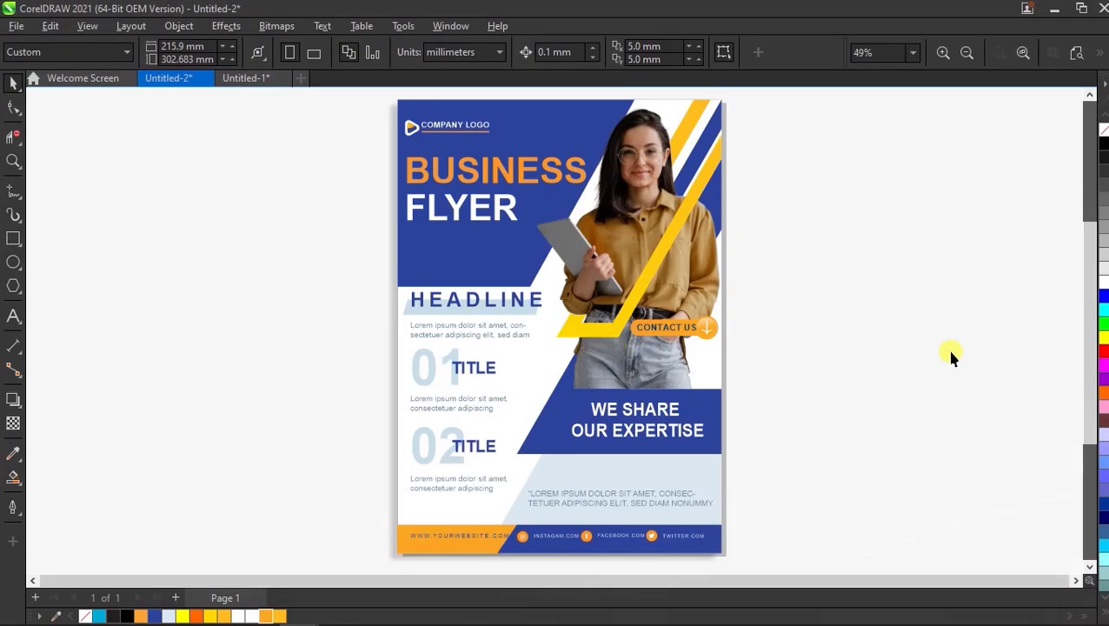
pyautogui.rightClick(830, 314)
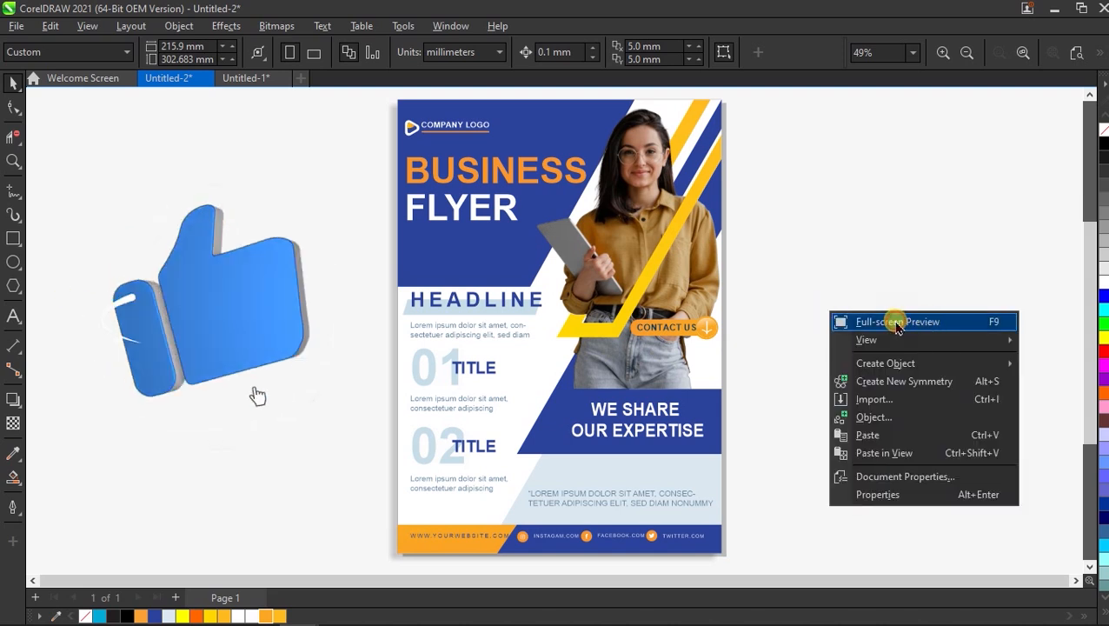
pyautogui.click(897, 321)
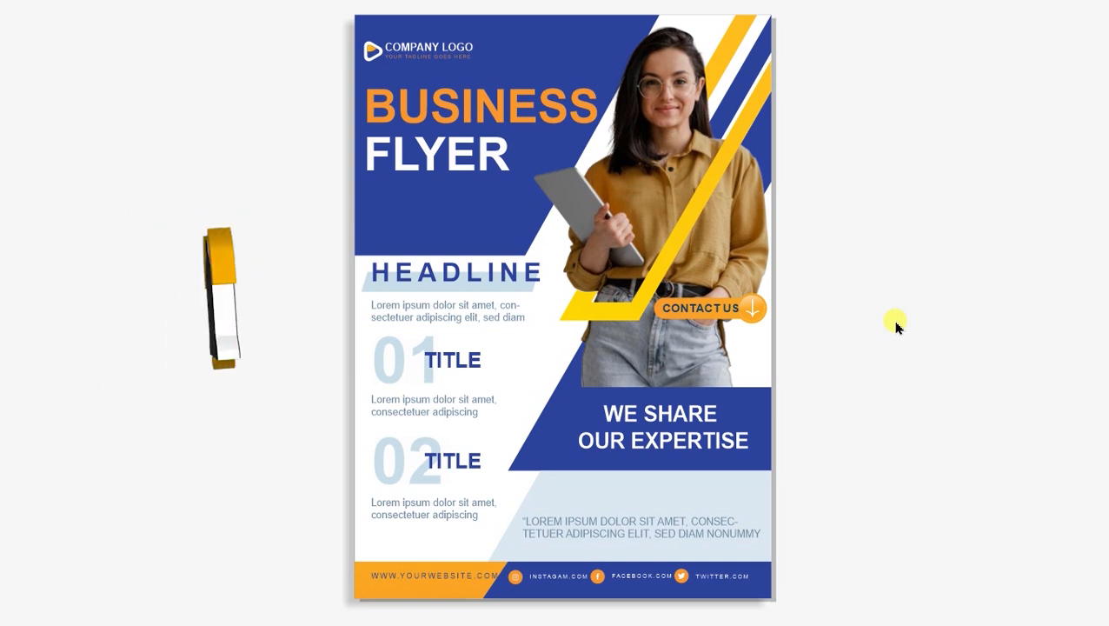